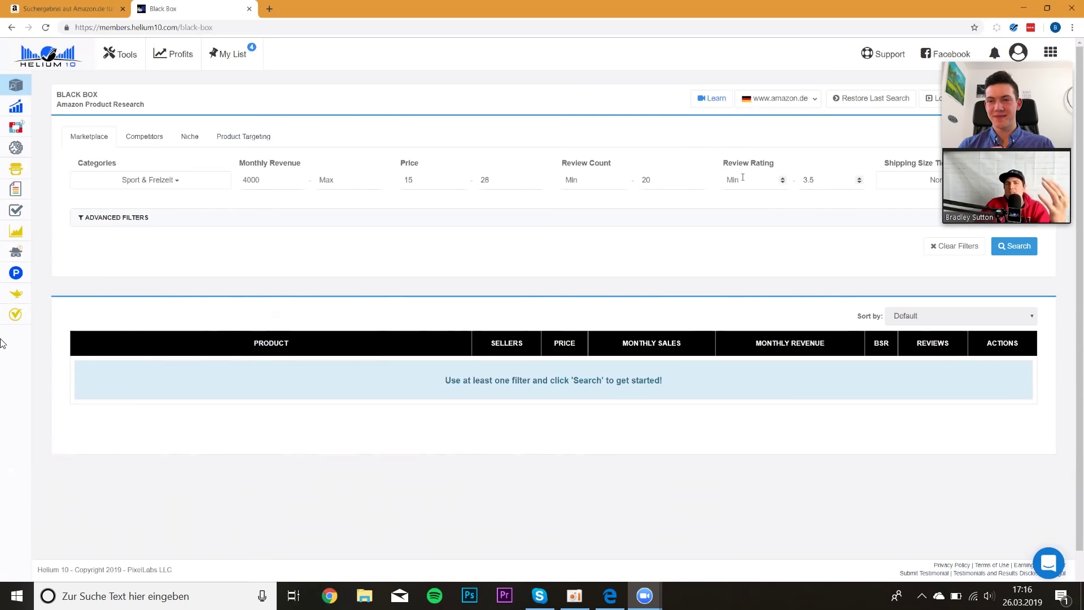
Expand Black Box's advanced filters, and check the Images column of the Xray table on the Amazon "stativ" results
{"action": "left_click", "coordinate": [629, 223]}
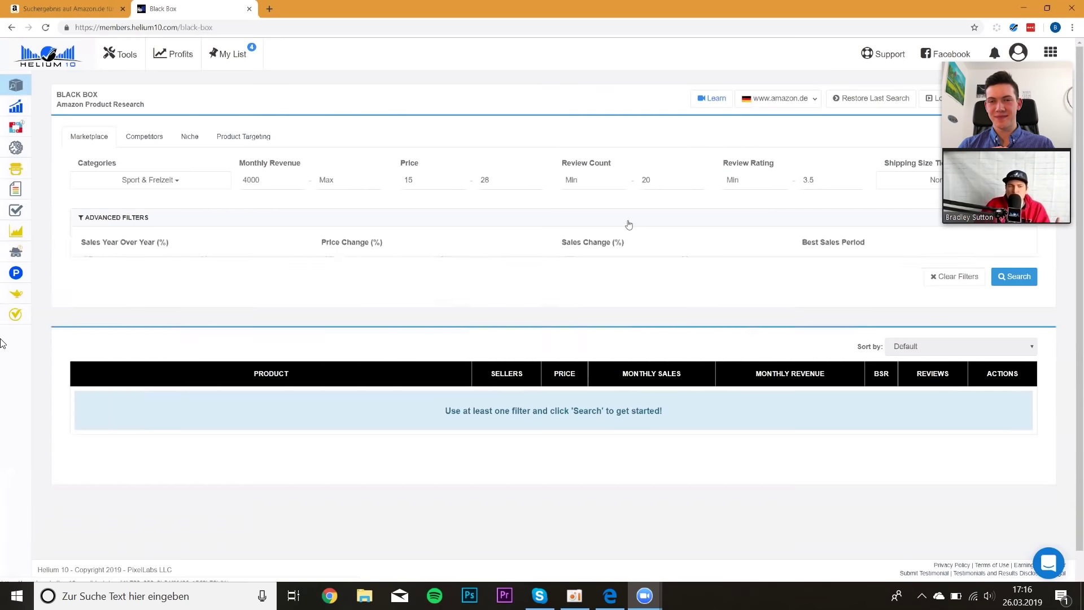
{"action": "left_click", "coordinate": [66, 9]}
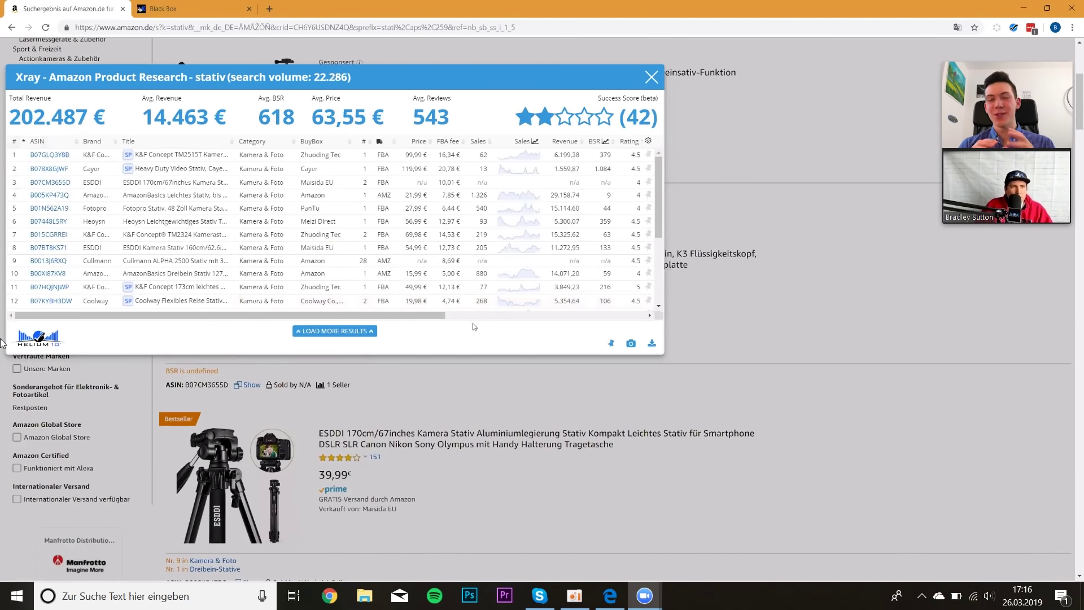
{"action": "left_click_drag", "start_coordinate": [420, 315], "coordinate": [624, 315]}
{"action": "scroll", "coordinate": [626, 236], "scroll_direction": "down", "scroll_amount": 3}
{"action": "scroll", "coordinate": [650, 202], "scroll_direction": "up", "scroll_amount": 4}
{"action": "scroll", "coordinate": [651, 151], "scroll_direction": "up", "scroll_amount": 4}
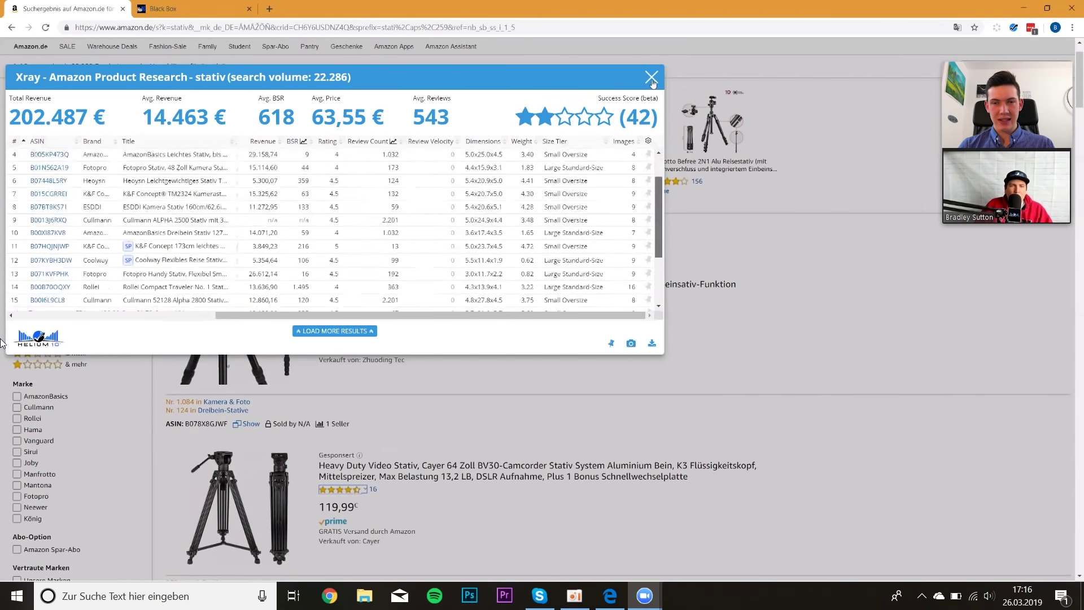
Close the Xray overlay, go to page 3 of the "stativ" results and run Xray on that page
{"action": "left_click", "coordinate": [792, 177]}
{"action": "scroll", "coordinate": [793, 178], "scroll_direction": "down", "scroll_amount": 10}
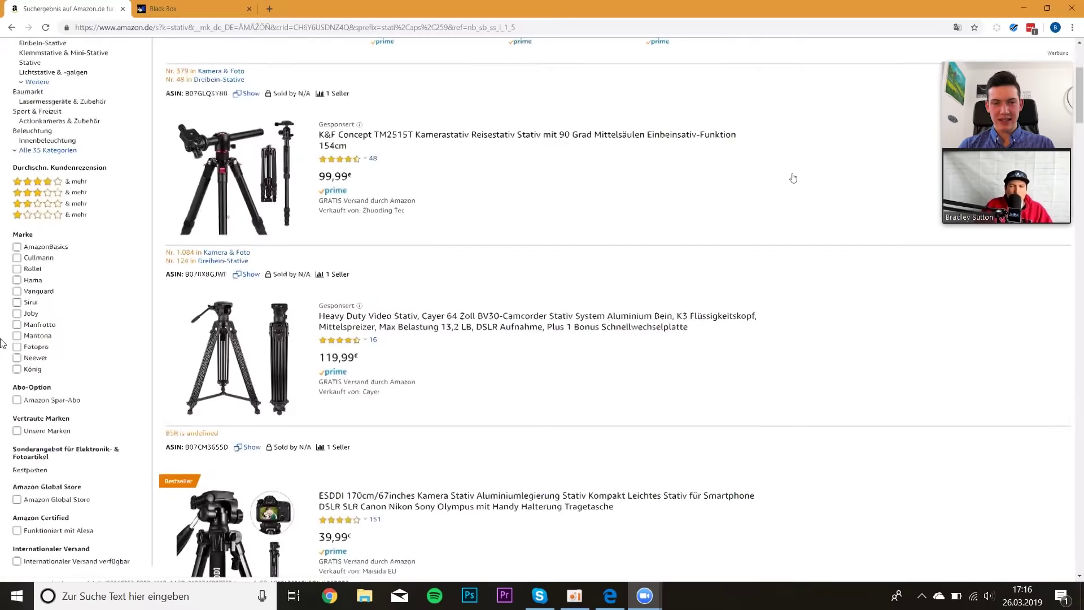
{"action": "scroll", "coordinate": [792, 178], "scroll_direction": "down", "scroll_amount": 20}
{"action": "left_click", "coordinate": [607, 305]}
{"action": "left_click", "coordinate": [1014, 28]}
{"action": "left_click", "coordinate": [900, 91]}
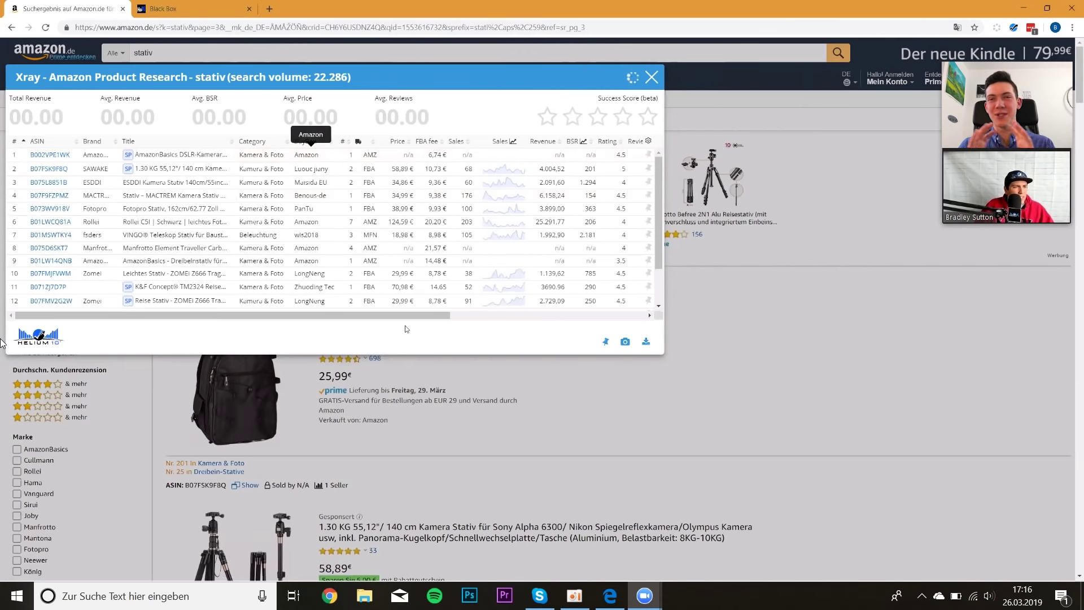
Use Xray's Images column to compare listings, and open the König Tripod19 and Tairoad Kompaktes Stativ product pages
{"action": "left_click", "coordinate": [453, 315]}
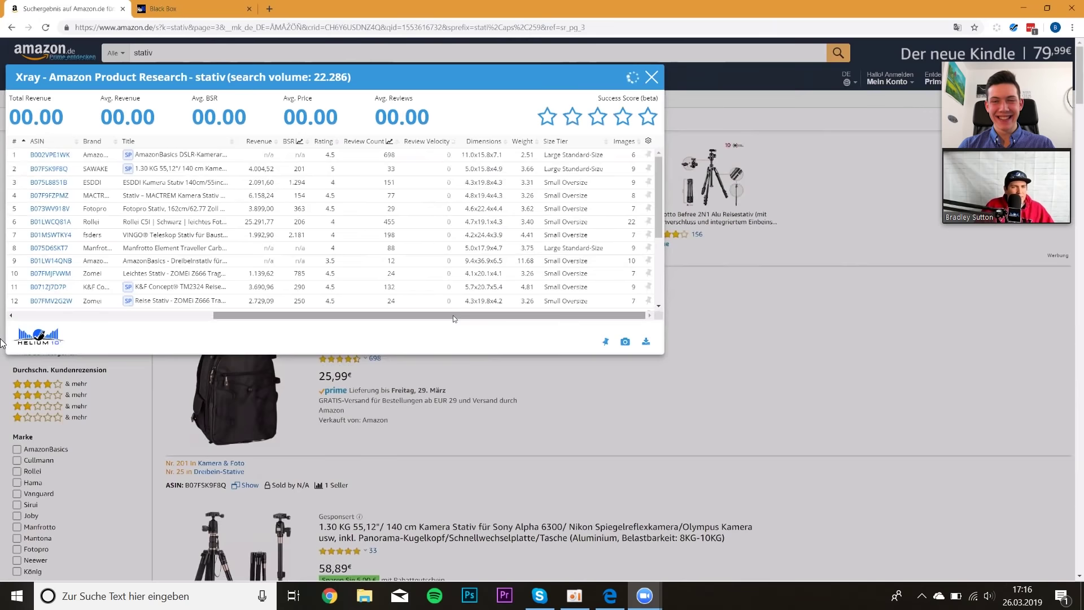
{"action": "scroll", "coordinate": [432, 270], "scroll_direction": "down", "scroll_amount": 3}
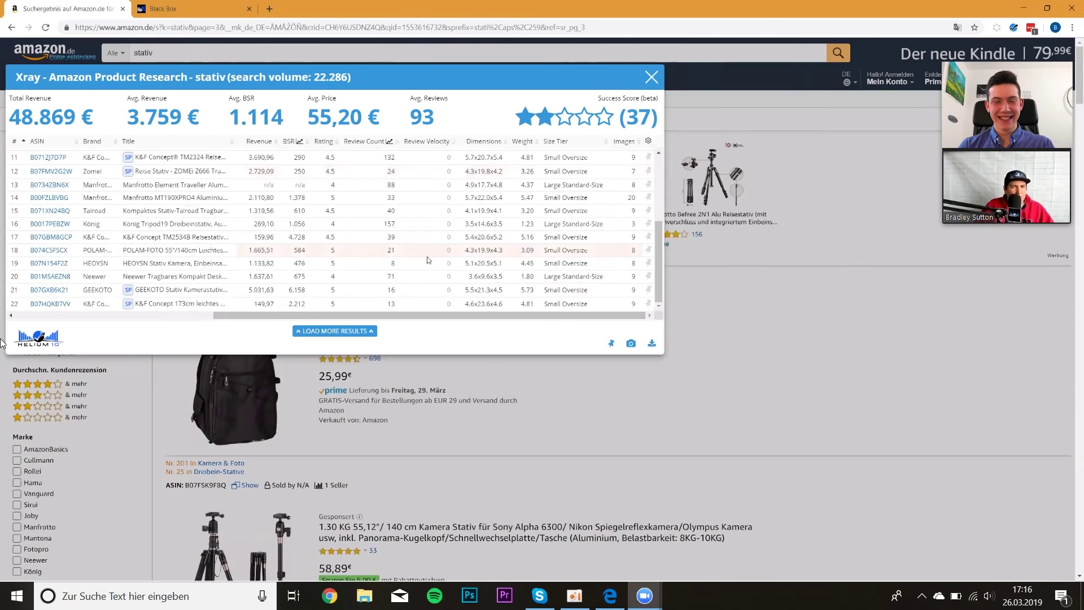
{"action": "left_click", "coordinate": [182, 216]}
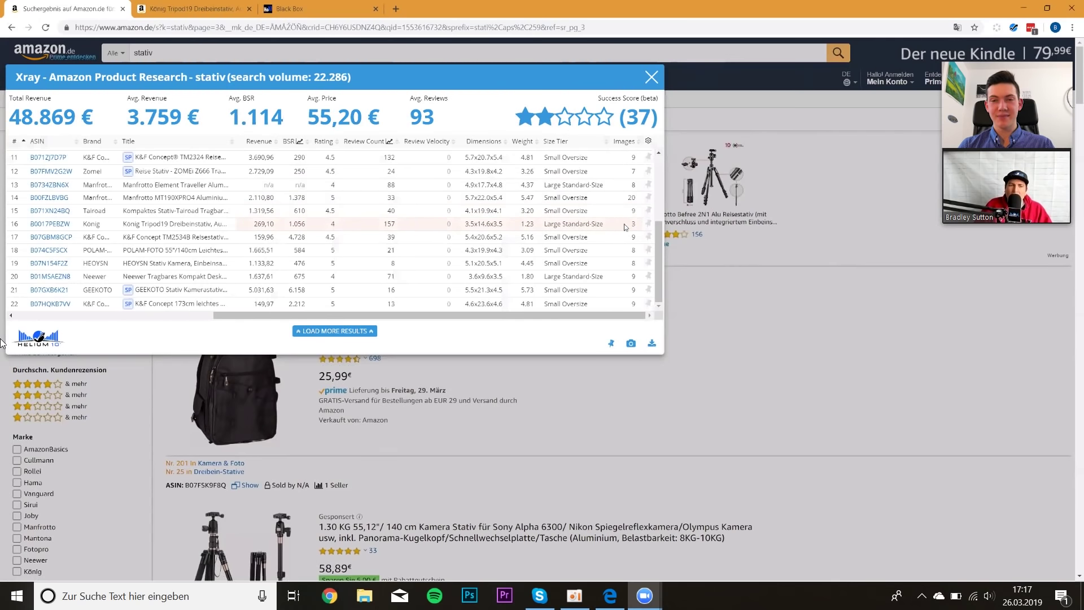
{"action": "left_click", "coordinate": [175, 211]}
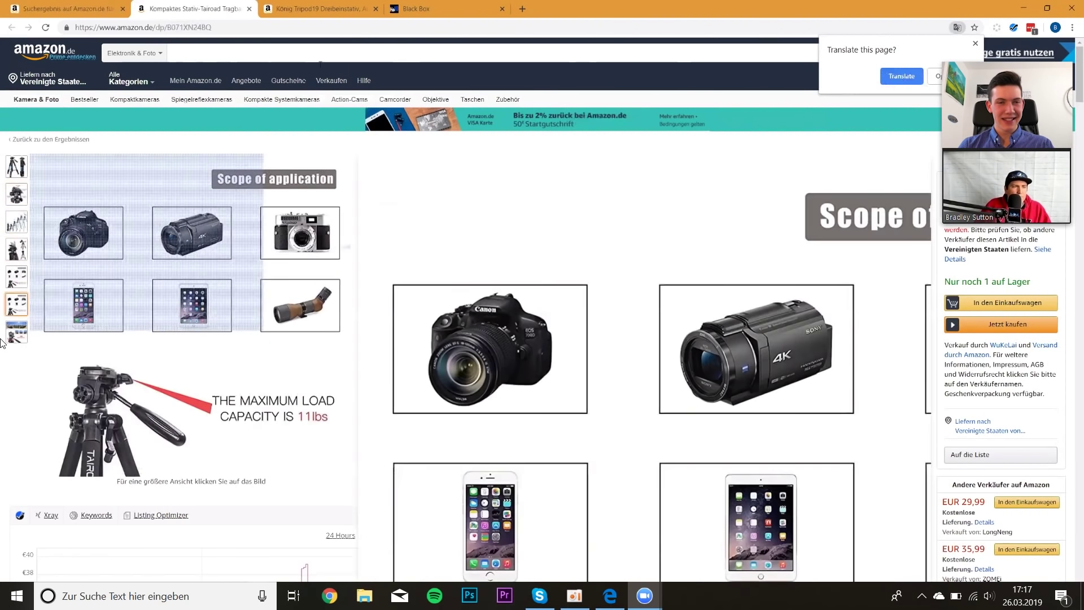
Compare the König and Tairoad tripod listings, and examine the related product sections on the Tairoad page
{"action": "left_click", "coordinate": [325, 9]}
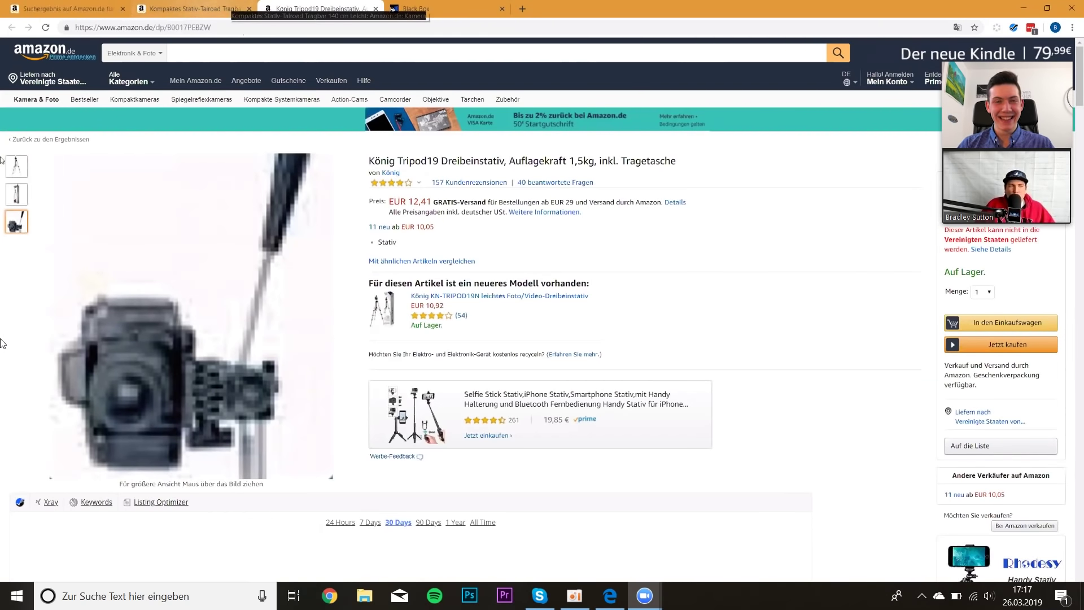
{"action": "left_click", "coordinate": [192, 9]}
{"action": "scroll", "coordinate": [203, 152], "scroll_direction": "down", "scroll_amount": 10}
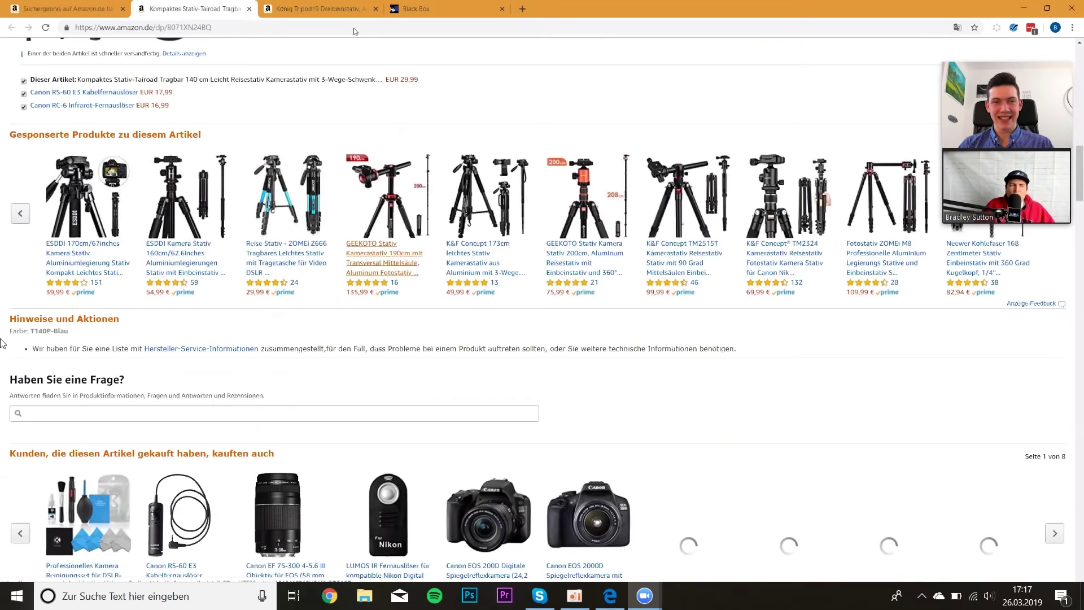
{"action": "scroll", "coordinate": [61, 241], "scroll_direction": "down", "scroll_amount": 5}
{"action": "scroll", "coordinate": [138, 326], "scroll_direction": "down", "scroll_amount": 1}
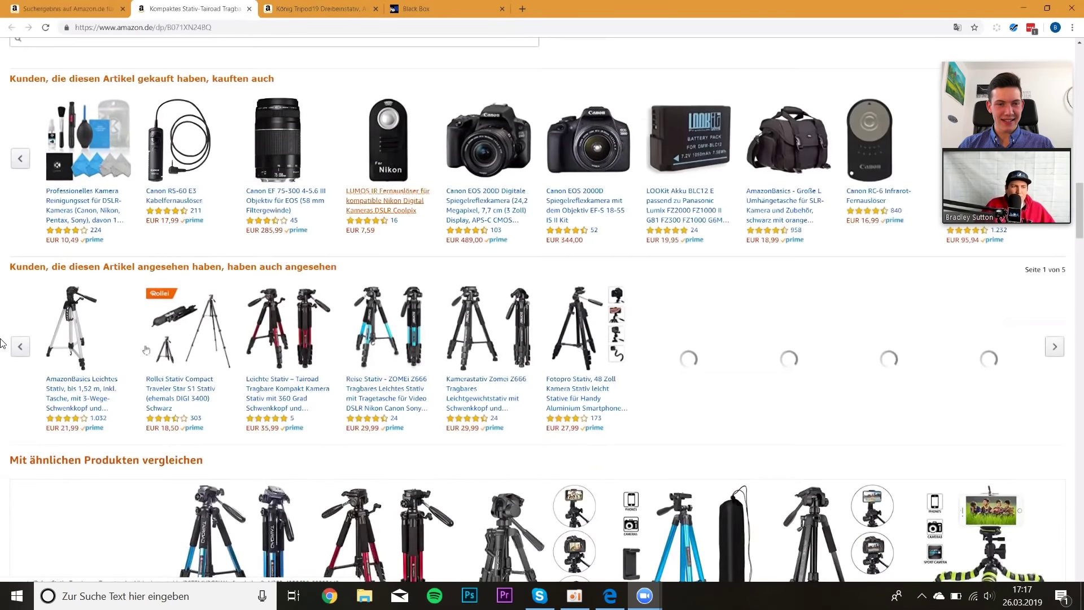
{"action": "scroll", "coordinate": [128, 344], "scroll_direction": "up", "scroll_amount": 5}
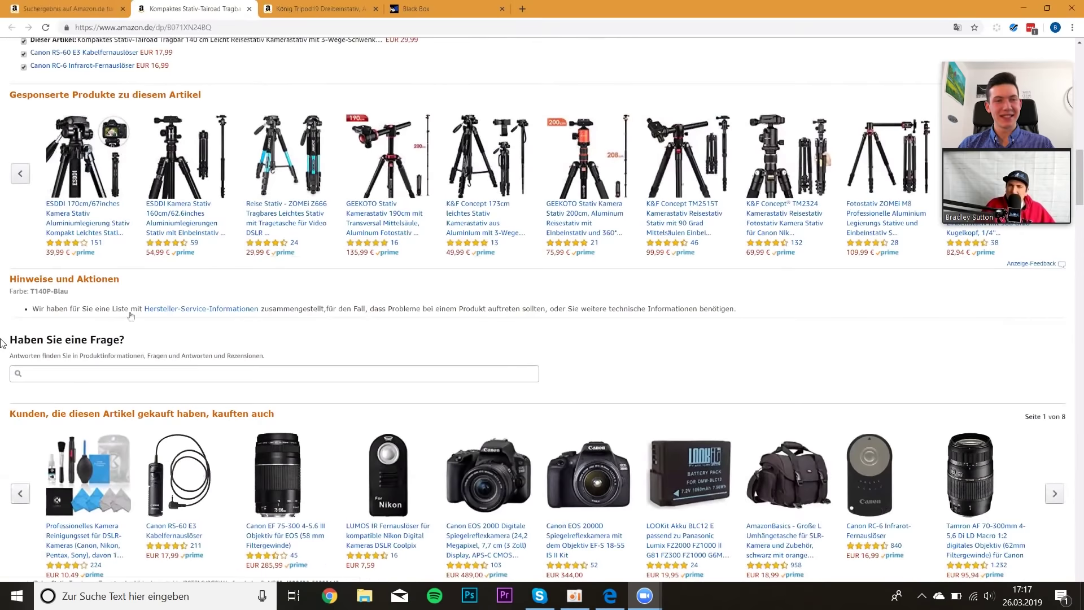
View the König Tripod19's product images and examine the rest of its listing page
{"action": "key", "text": "ctrl+Tab"}
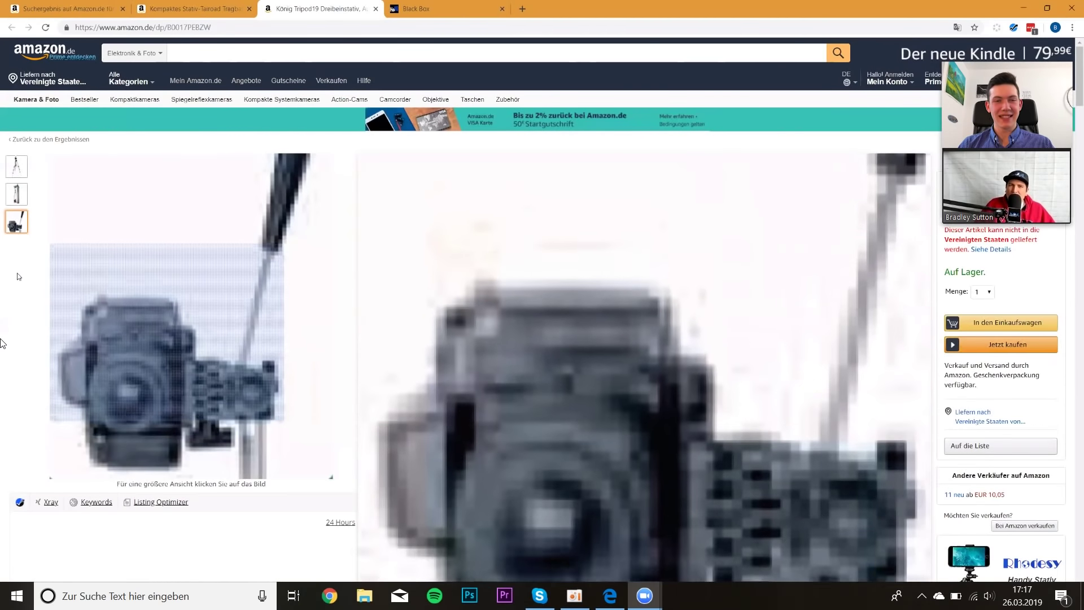
{"action": "left_click", "coordinate": [17, 167]}
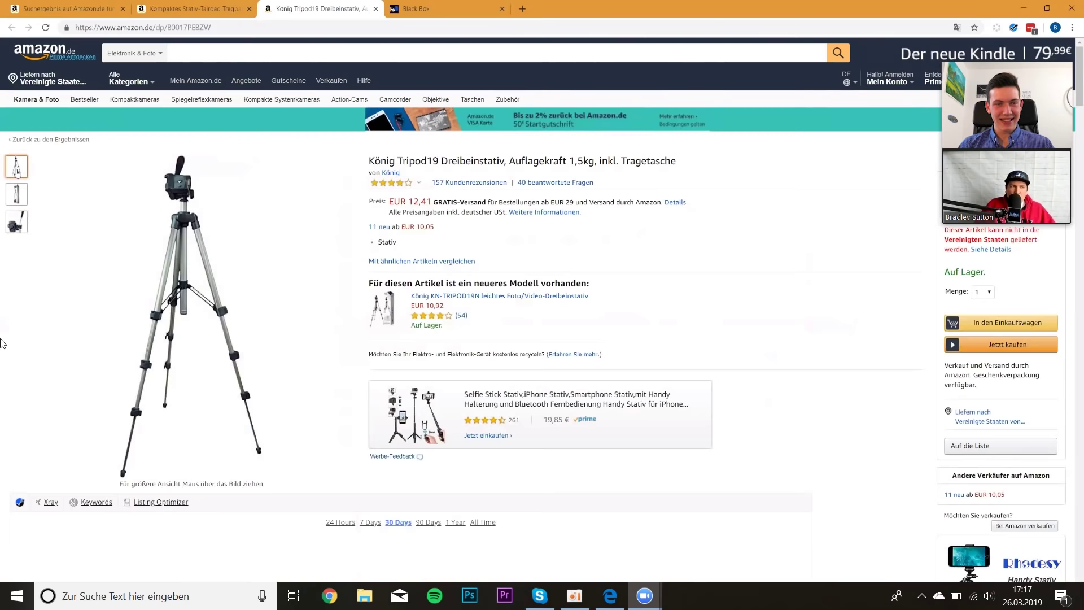
{"action": "mouse_move", "coordinate": [16, 193]}
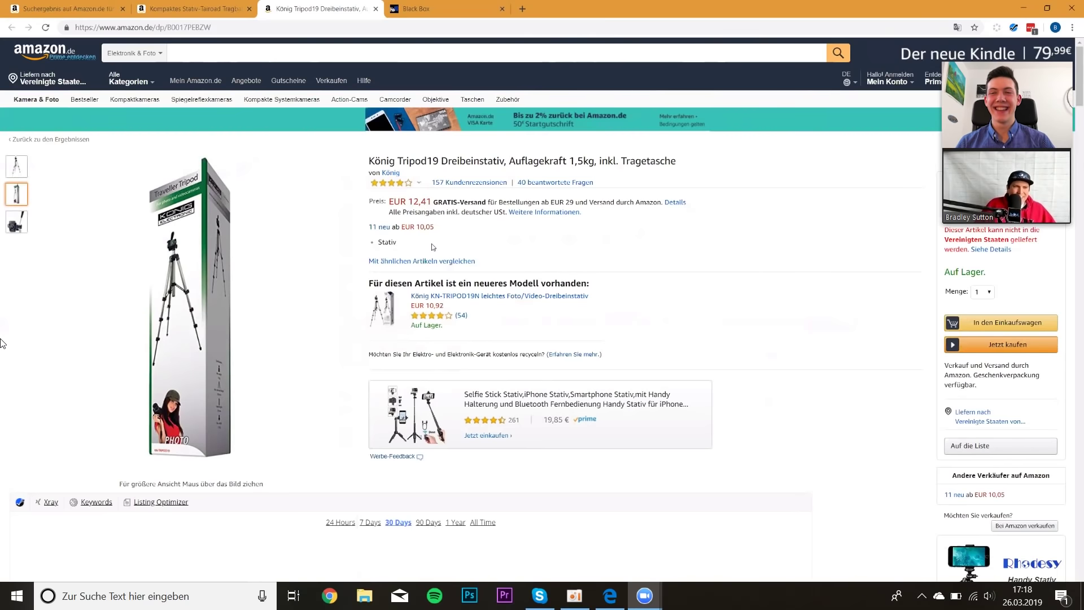
{"action": "scroll", "coordinate": [393, 252], "scroll_direction": "down", "scroll_amount": 5}
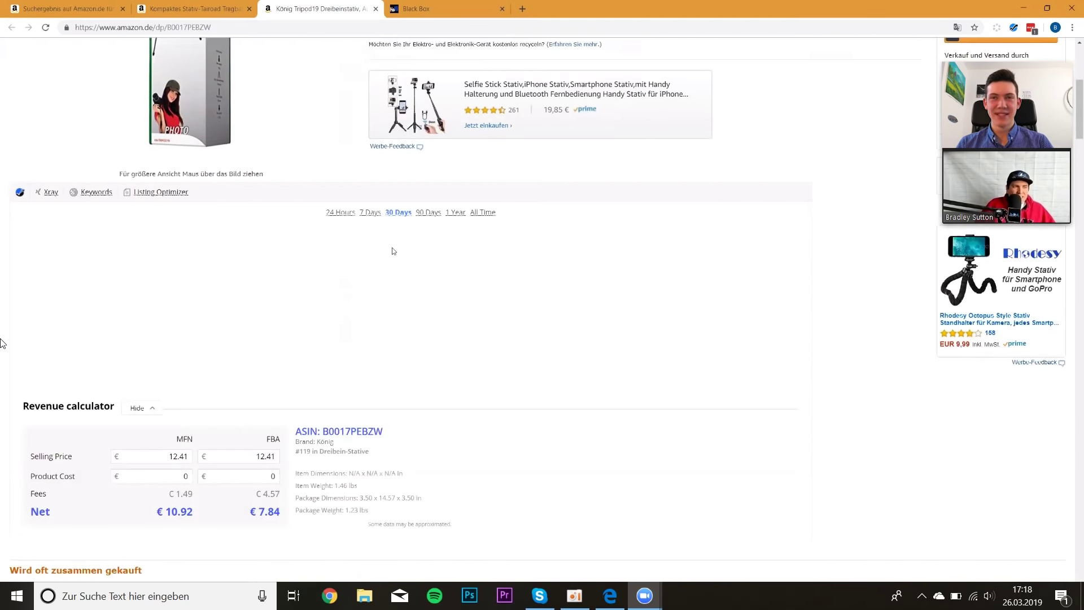
{"action": "scroll", "coordinate": [394, 251], "scroll_direction": "down", "scroll_amount": 6}
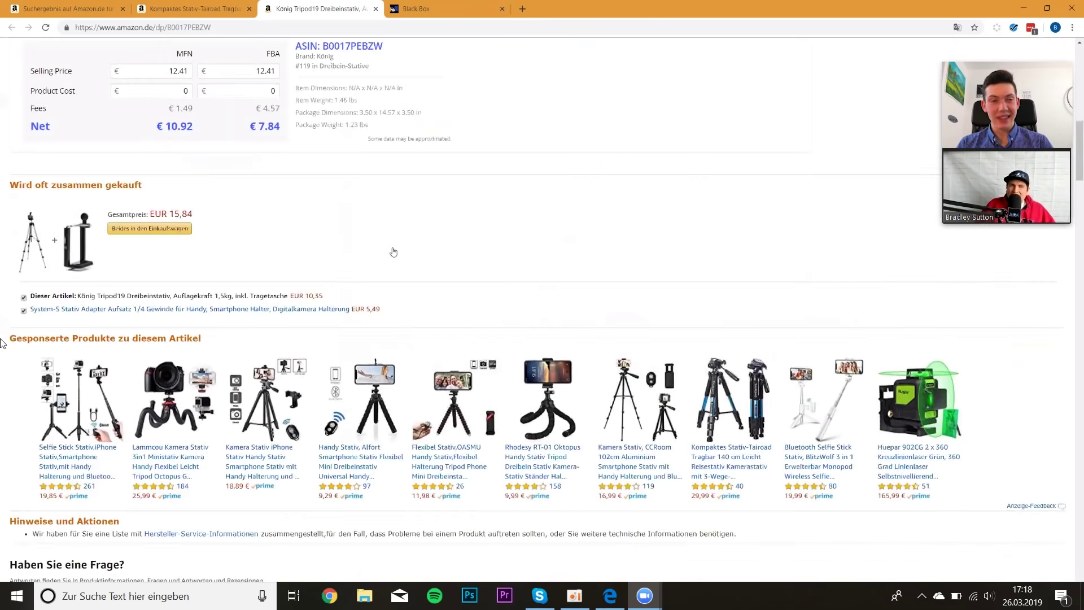
{"action": "scroll", "coordinate": [394, 250], "scroll_direction": "down", "scroll_amount": 7}
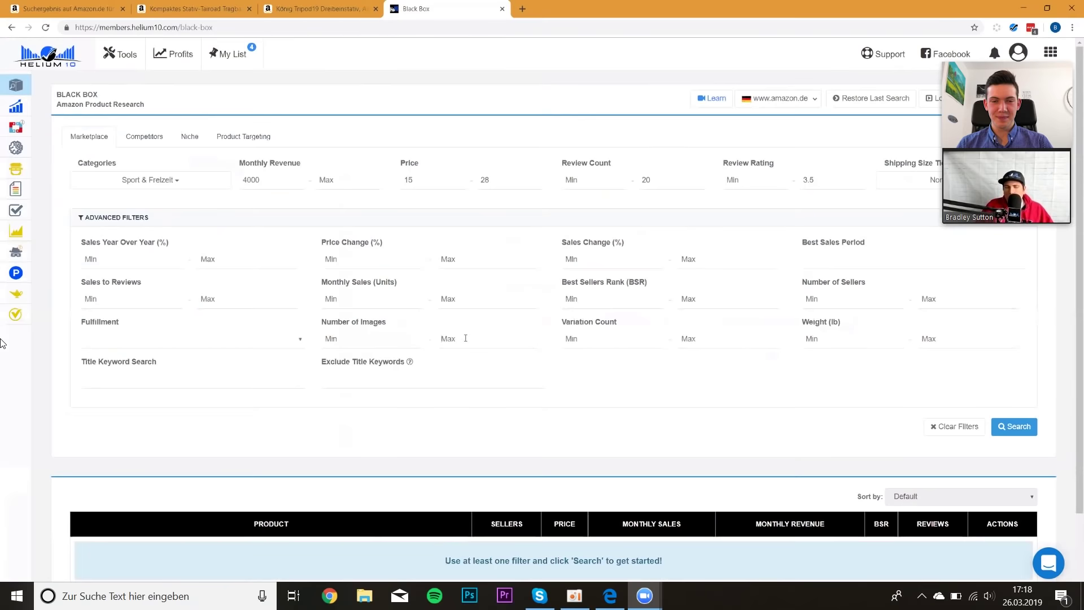
In Black Box, set the maximum number of images to 3 and the maximum variation count to 1
{"action": "left_click", "coordinate": [465, 338]}
{"action": "type", "text": "3"}
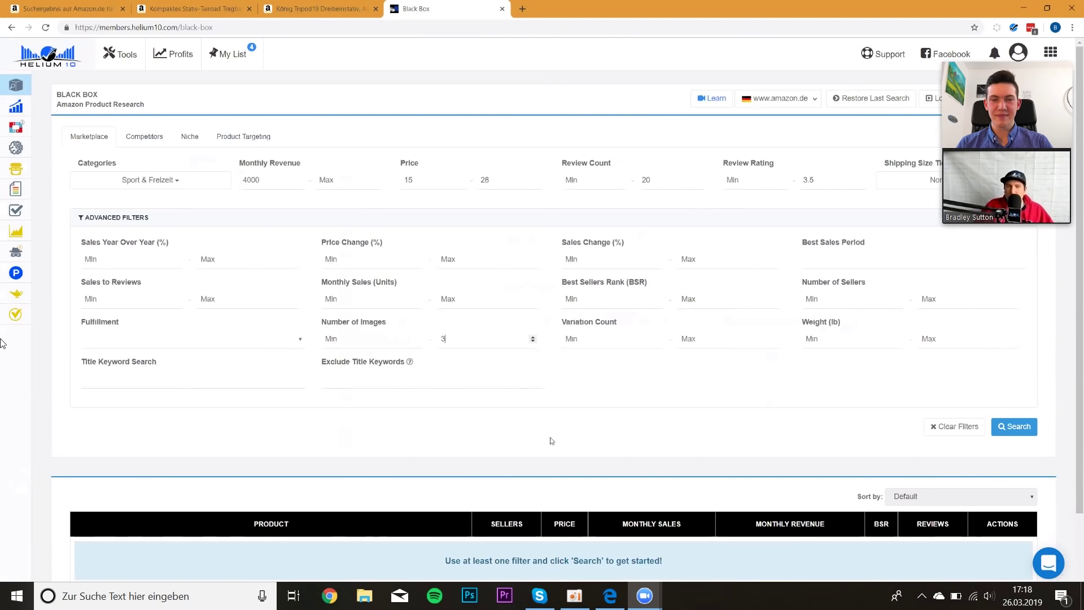
{"action": "left_click", "coordinate": [687, 339]}
{"action": "type", "text": "1"}
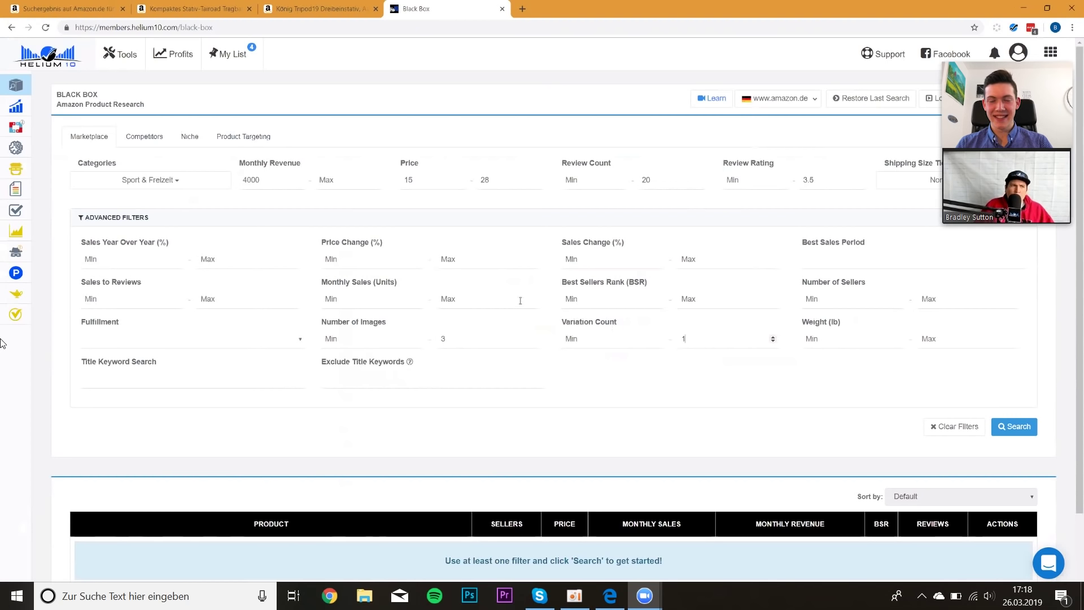
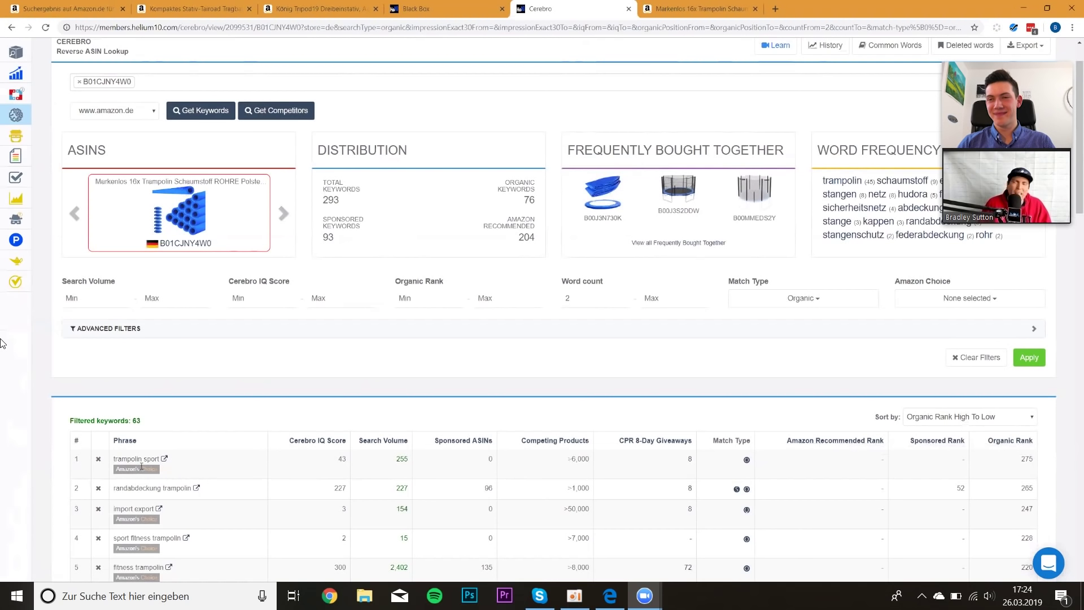
Filter the Cerebro keywords to an organic rank from 1 to 25
{"action": "left_click", "coordinate": [413, 297]}
{"action": "type", "text": "1"}
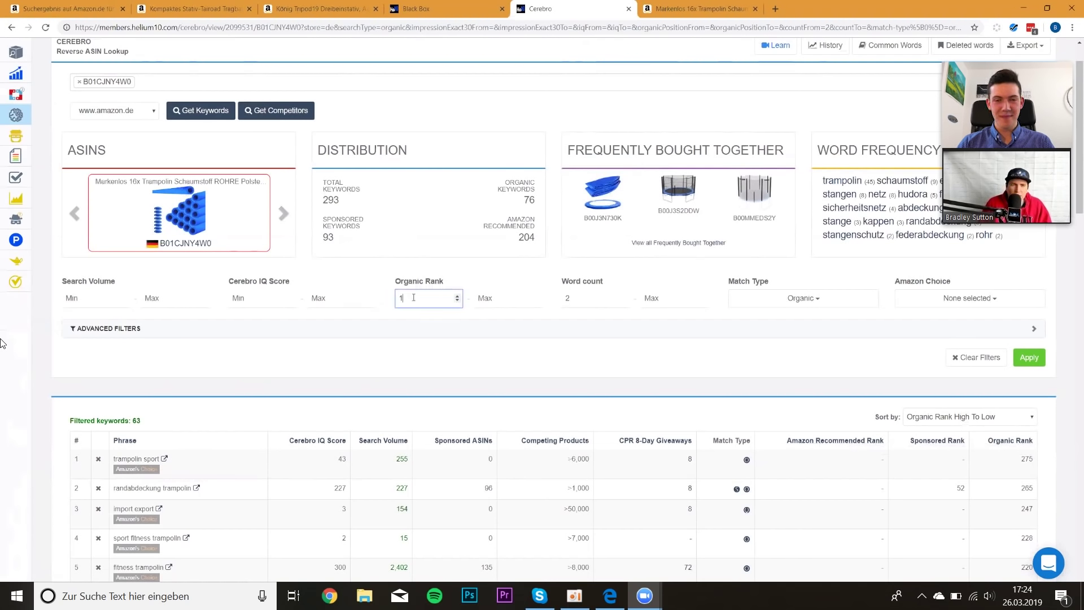
{"action": "left_click", "coordinate": [489, 299]}
{"action": "type", "text": "25"}
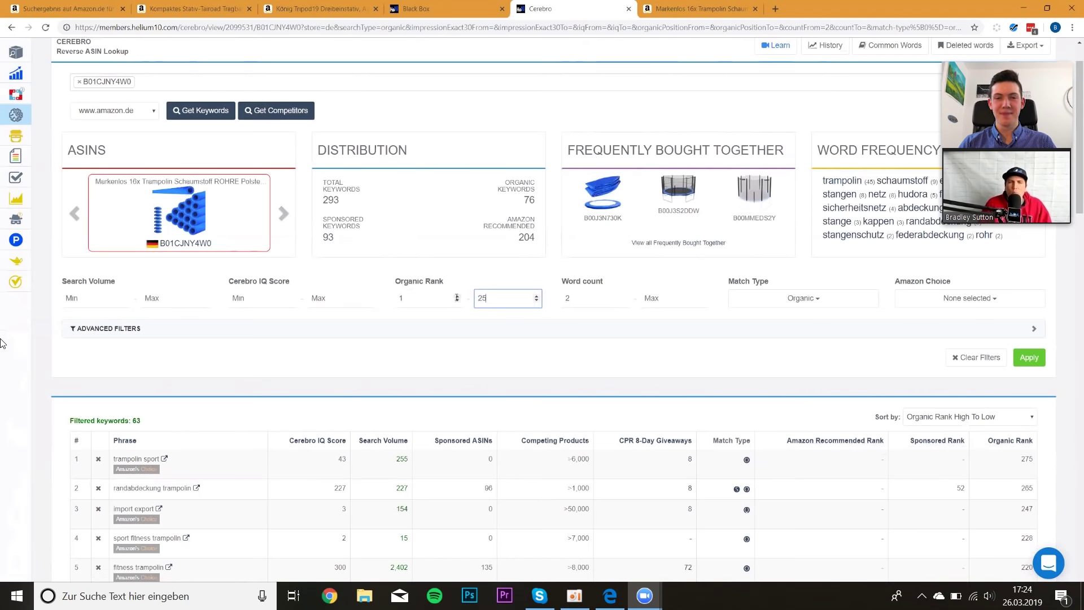
{"action": "mouse_move", "coordinate": [371, 445]}
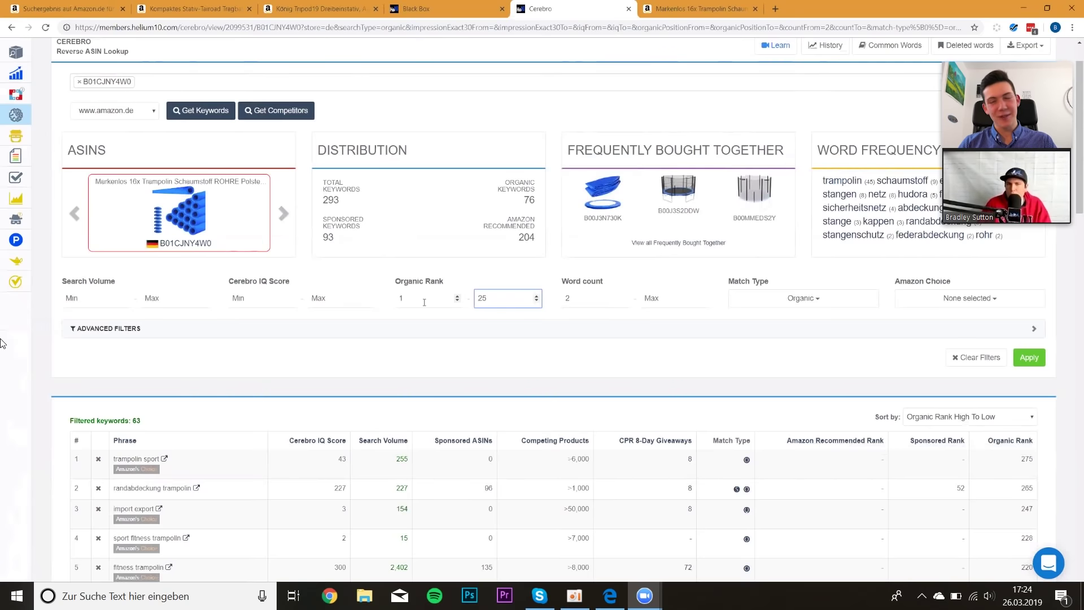
{"action": "left_click", "coordinate": [1028, 357]}
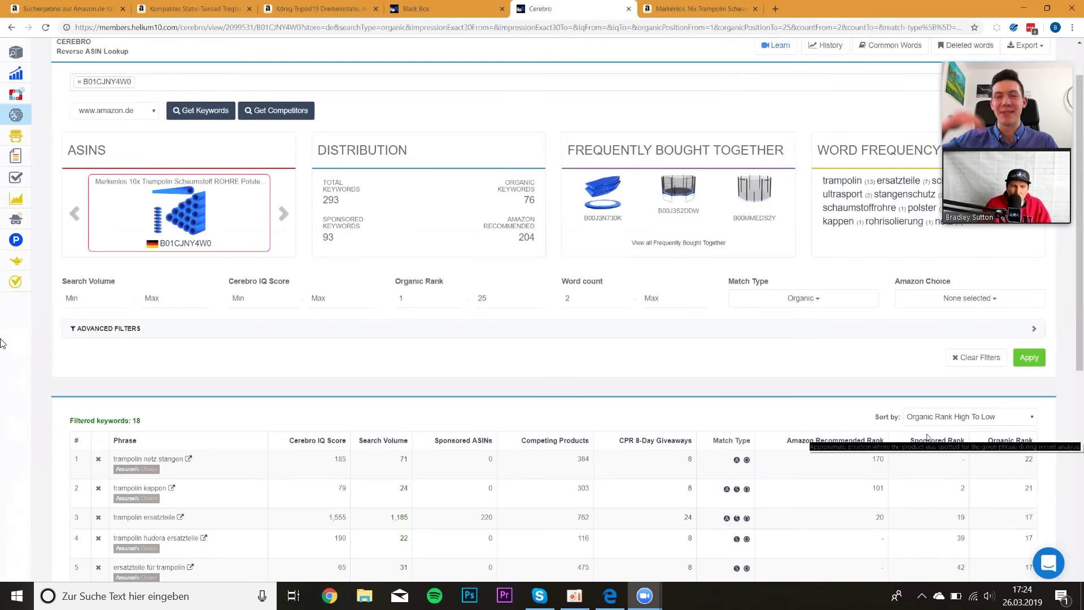
Sort the filtered keywords by organic rank from low to high
{"action": "scroll", "coordinate": [848, 413], "scroll_direction": "down", "scroll_amount": 1}
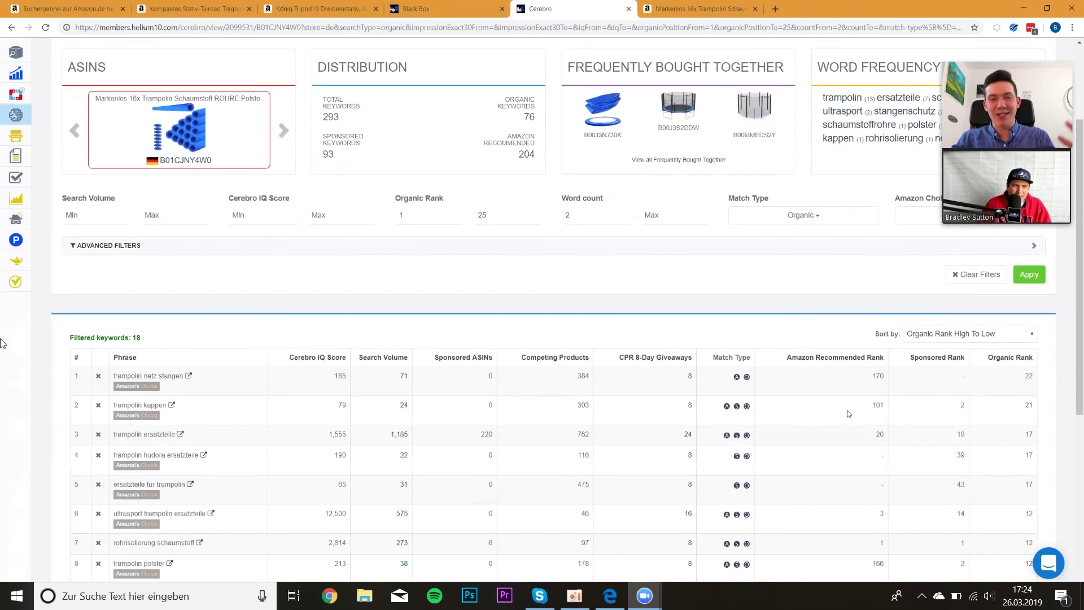
{"action": "scroll", "coordinate": [847, 410], "scroll_direction": "down", "scroll_amount": 4}
{"action": "scroll", "coordinate": [847, 410], "scroll_direction": "up", "scroll_amount": 3}
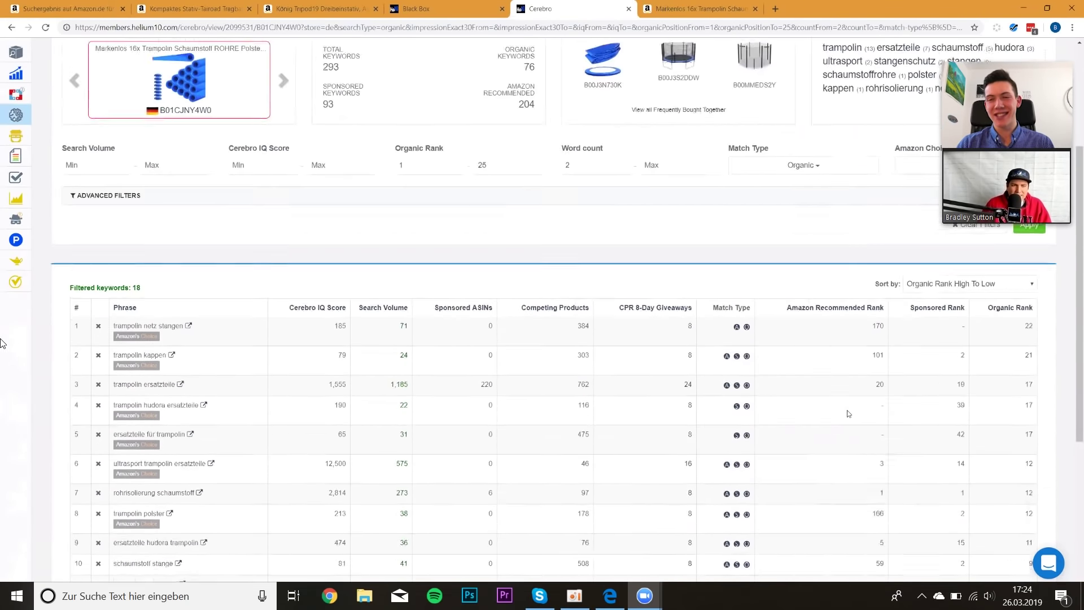
{"action": "scroll", "coordinate": [847, 410], "scroll_direction": "up", "scroll_amount": 1}
{"action": "left_click", "coordinate": [1010, 363]}
{"action": "scroll", "coordinate": [1010, 363], "scroll_direction": "down", "scroll_amount": 3}
Review the ranks of the foam tube keywords and open the Amazon search results for "schaumstoff rohr"
{"action": "double_click", "coordinate": [170, 343]}
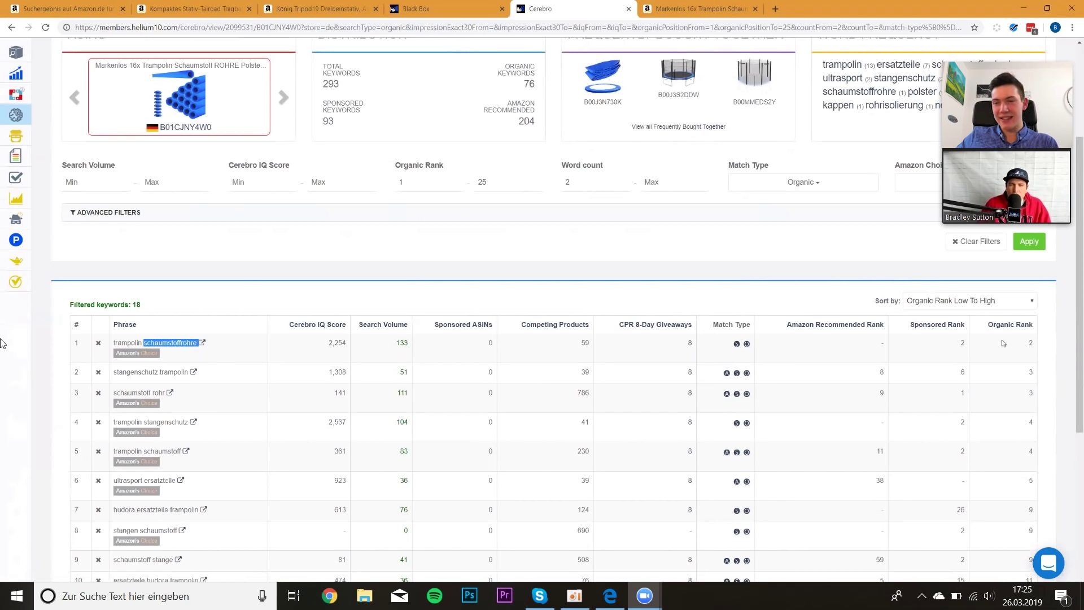
{"action": "mouse_move", "coordinate": [1030, 344]}
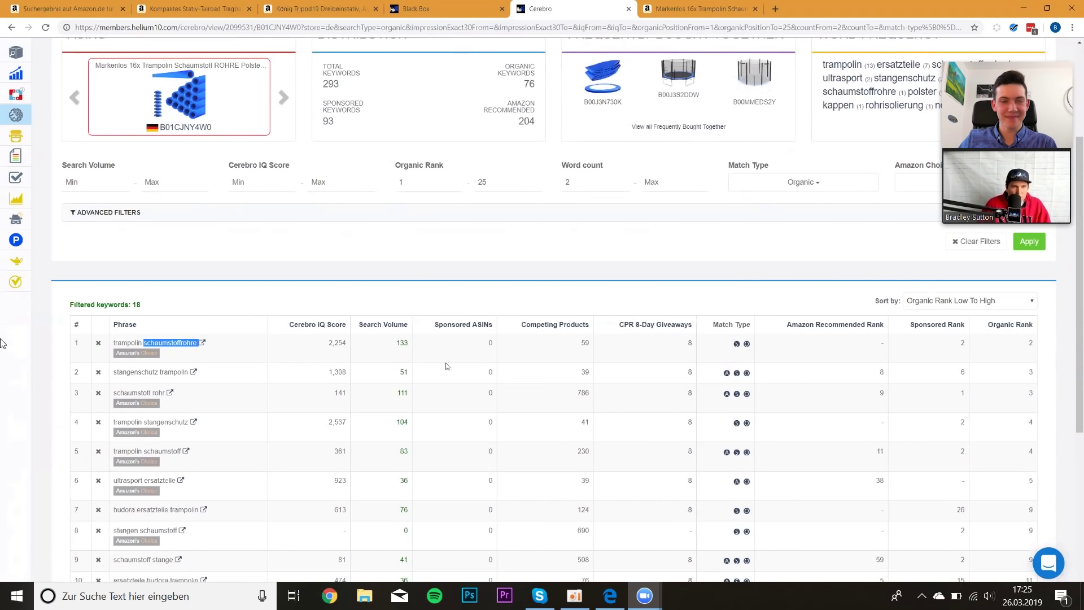
{"action": "left_click", "coordinate": [122, 392]}
{"action": "double_click", "coordinate": [121, 393]}
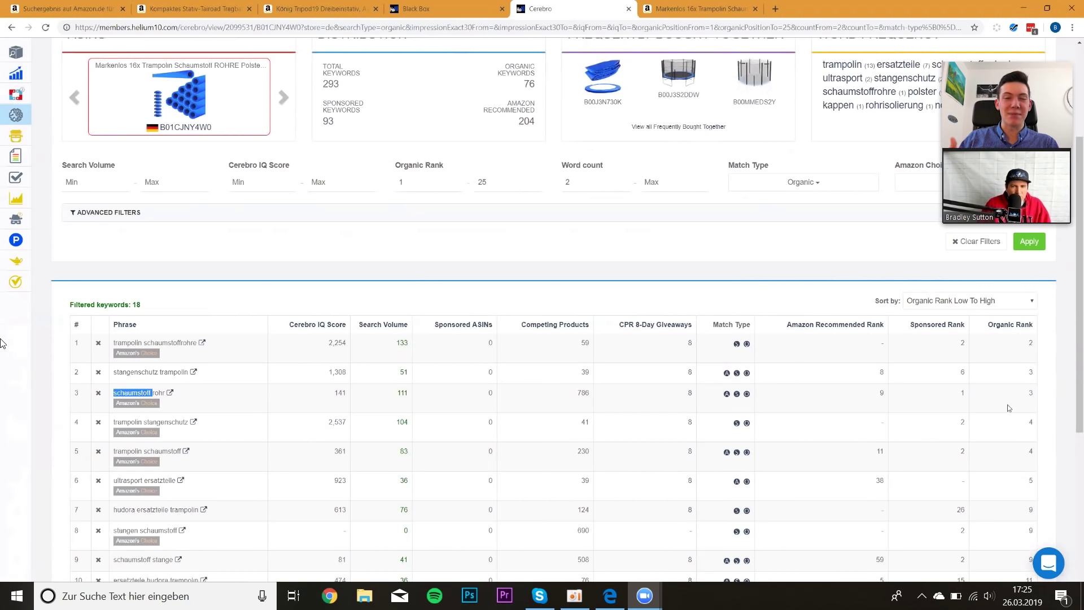
{"action": "scroll", "coordinate": [1009, 408], "scroll_direction": "down", "scroll_amount": 3}
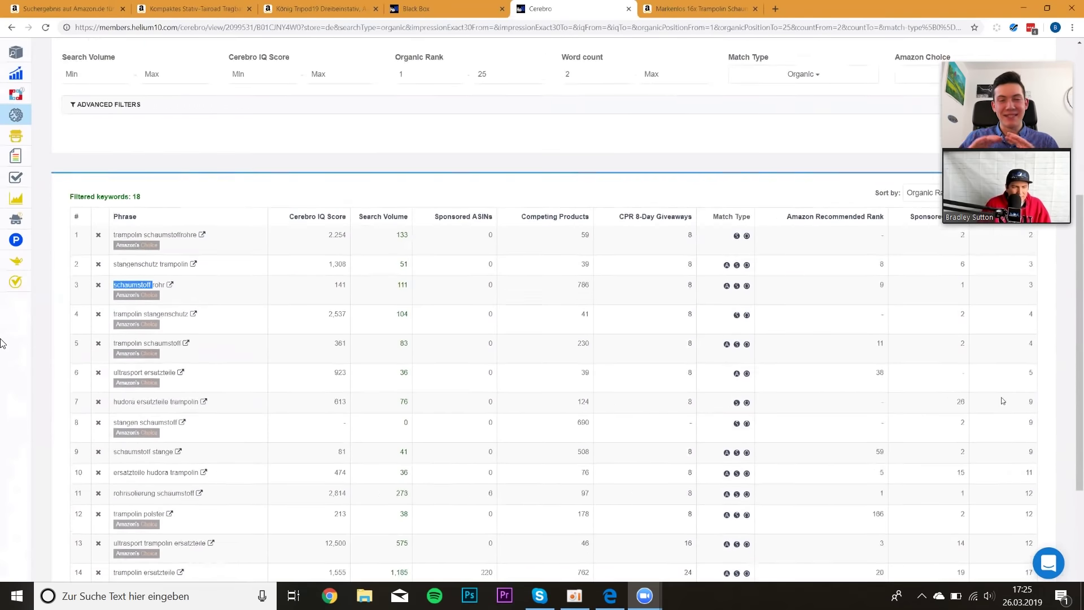
{"action": "scroll", "coordinate": [904, 394], "scroll_direction": "down", "scroll_amount": 1}
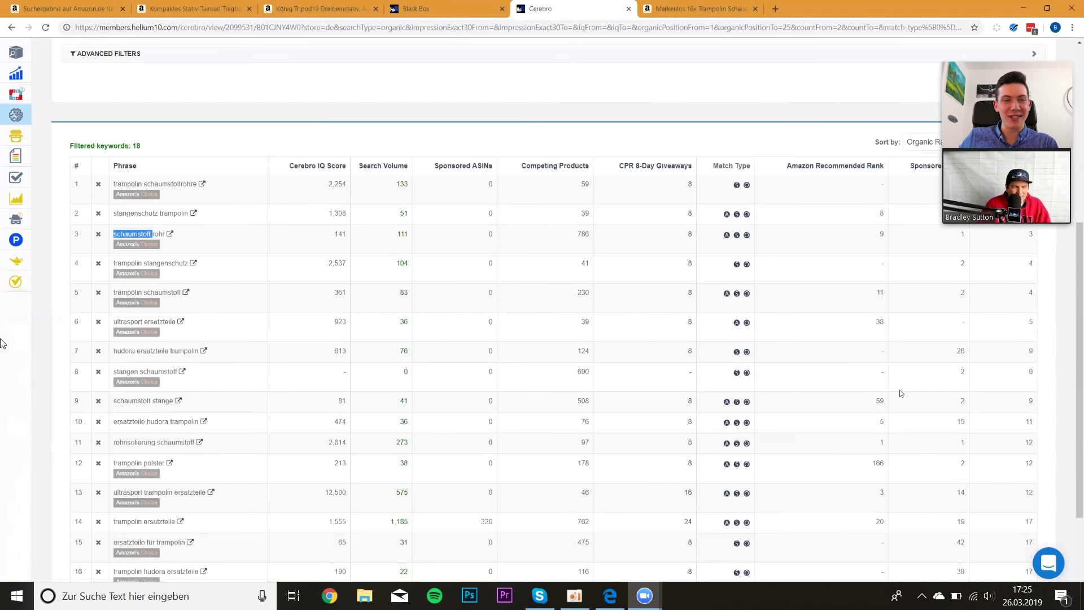
{"action": "scroll", "coordinate": [900, 389], "scroll_direction": "down", "scroll_amount": 1}
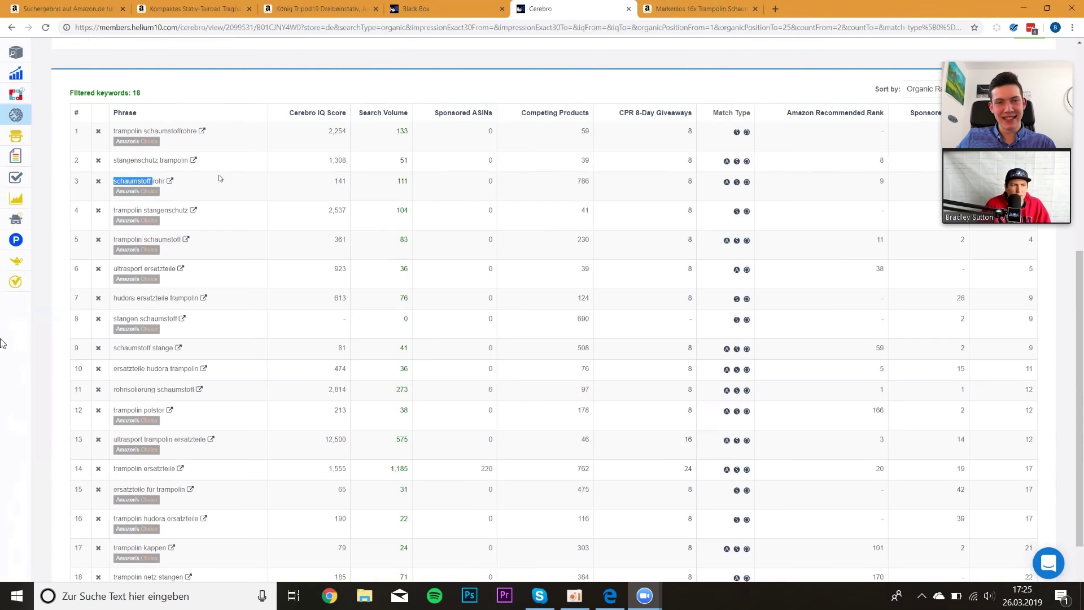
{"action": "left_click", "coordinate": [169, 182]}
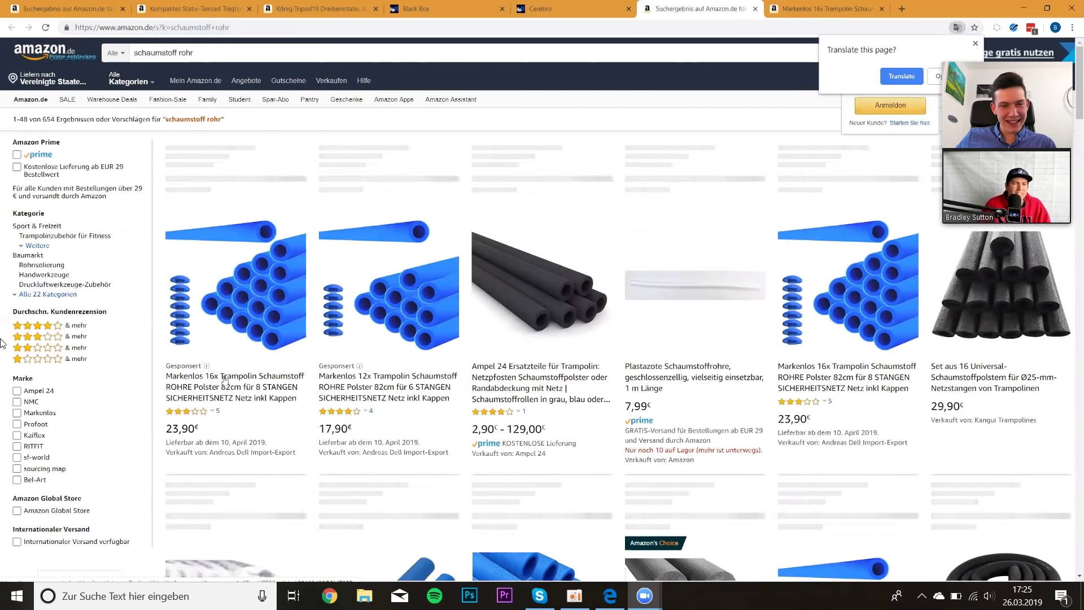
Return to Cerebro and review the filtered trampoline keywords, checking the search volume and organic rank of "trampolin ersatzteile"
{"action": "left_click", "coordinate": [554, 8]}
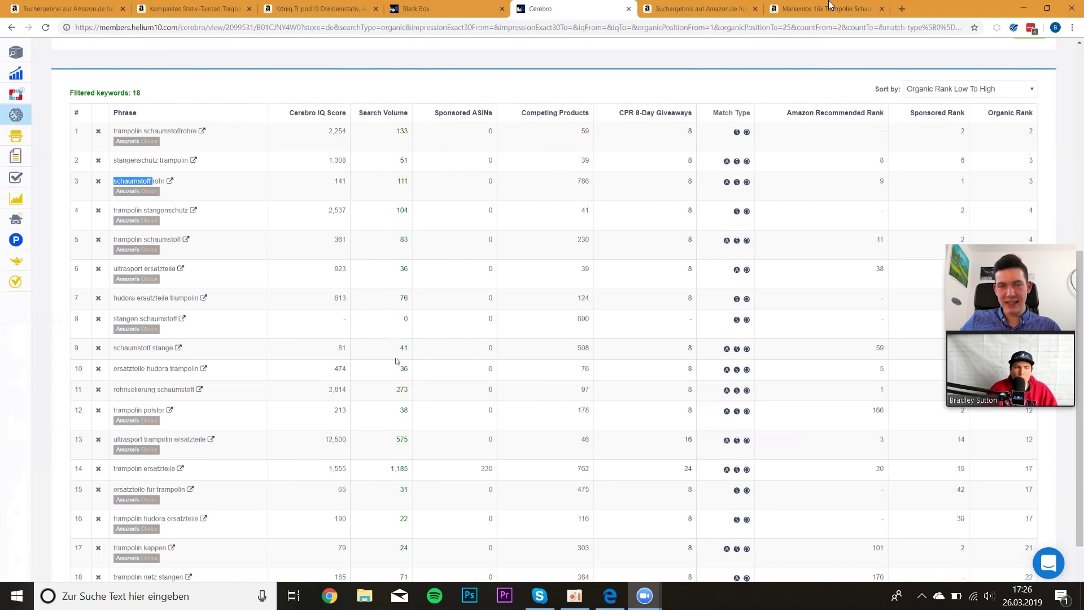
{"action": "left_click_drag", "start_coordinate": [113, 468], "coordinate": [178, 468]}
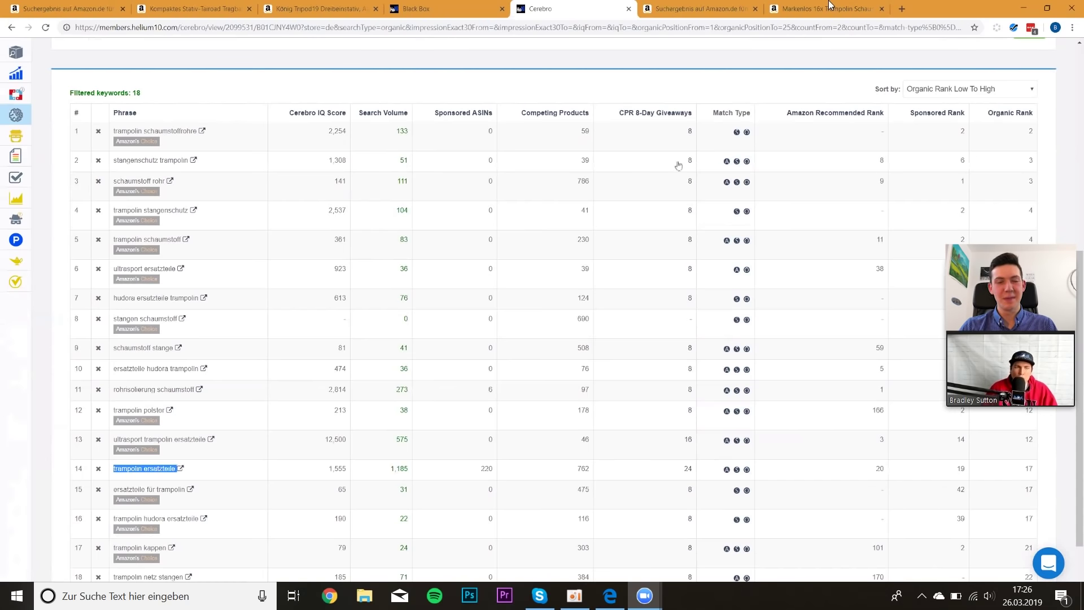
{"action": "scroll", "coordinate": [534, 228], "scroll_direction": "down", "scroll_amount": 1}
{"action": "scroll", "coordinate": [535, 229], "scroll_direction": "down", "scroll_amount": 1}
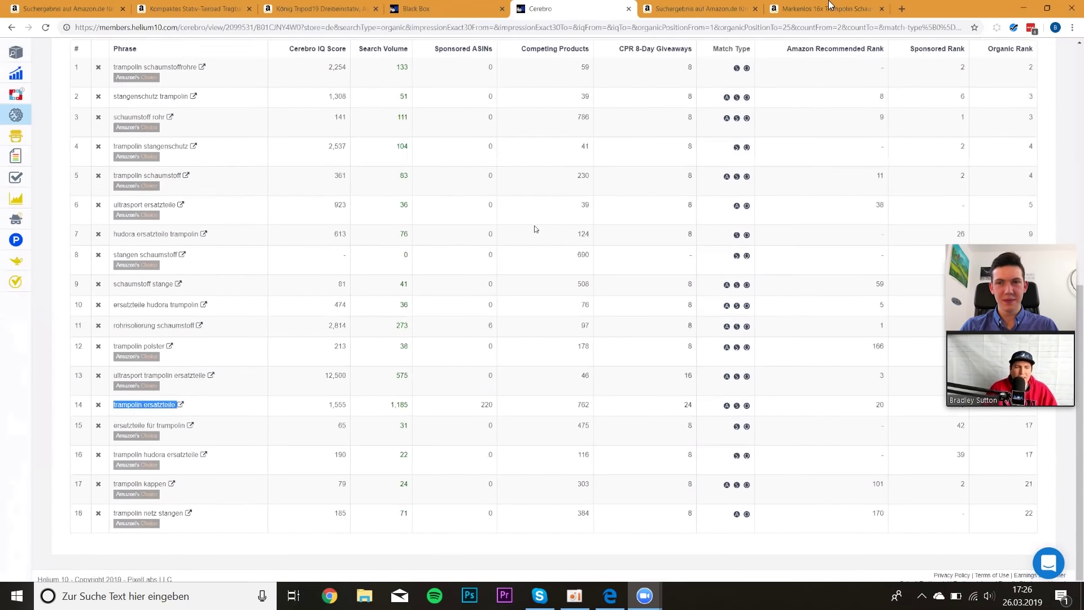
{"action": "scroll", "coordinate": [384, 249], "scroll_direction": "up", "scroll_amount": 4}
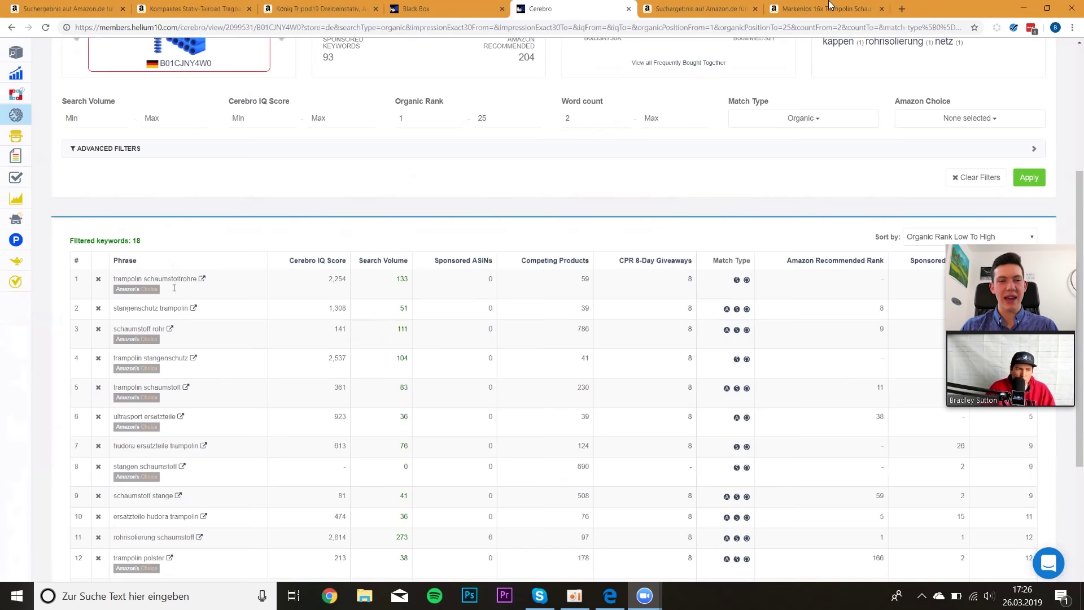
Open the Amazon search results for "trampolin schaumstoffrohre" from the keyword list and look through the competing listings
{"action": "mouse_move", "coordinate": [157, 338]}
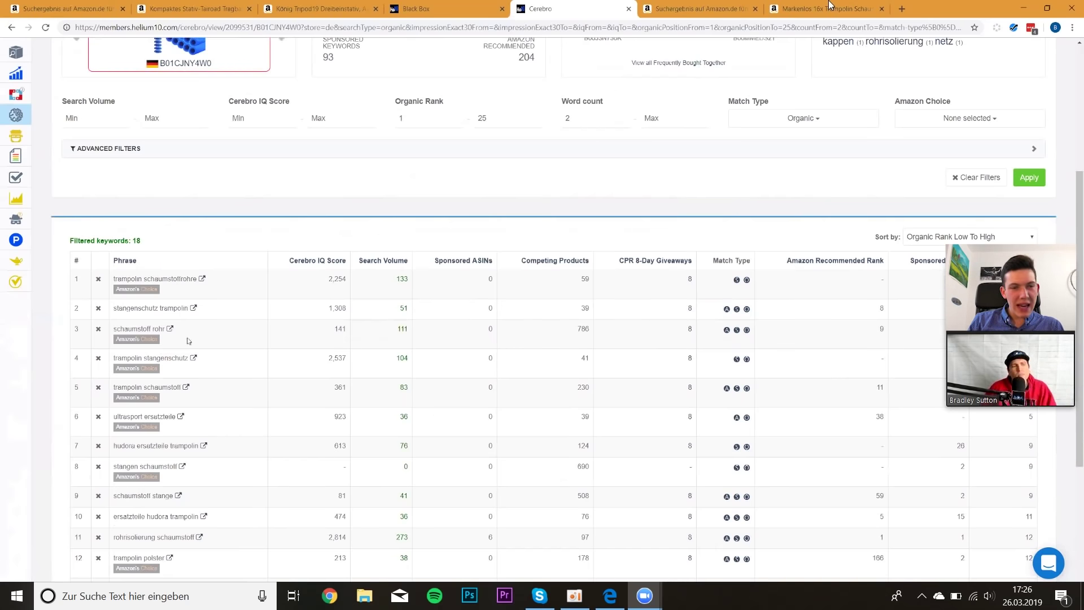
{"action": "left_click", "coordinate": [202, 278]}
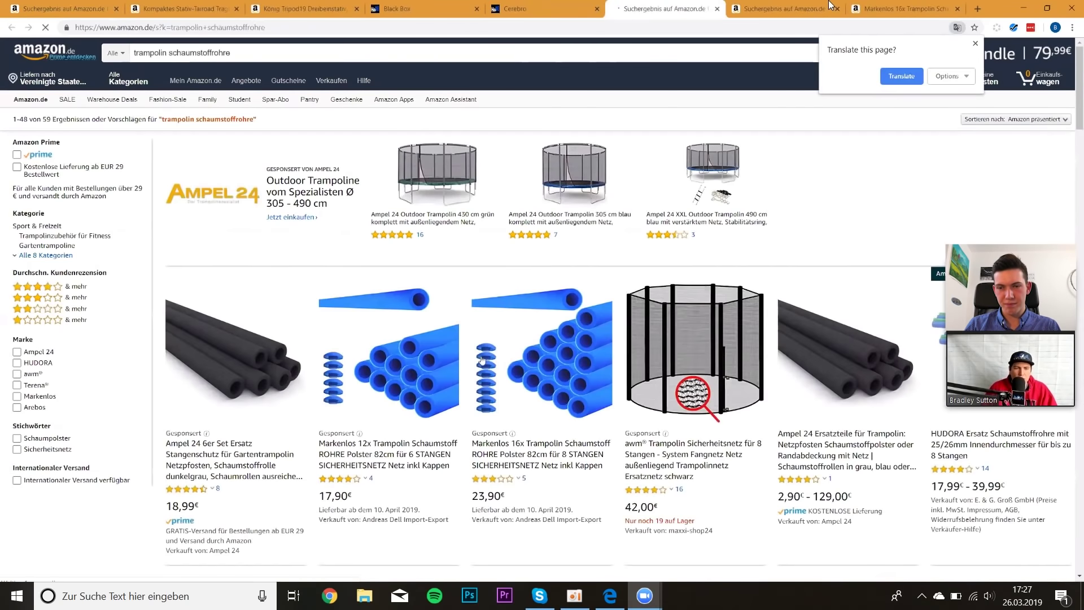
{"action": "scroll", "coordinate": [544, 333], "scroll_direction": "down", "scroll_amount": 1}
{"action": "scroll", "coordinate": [550, 303], "scroll_direction": "down", "scroll_amount": 3}
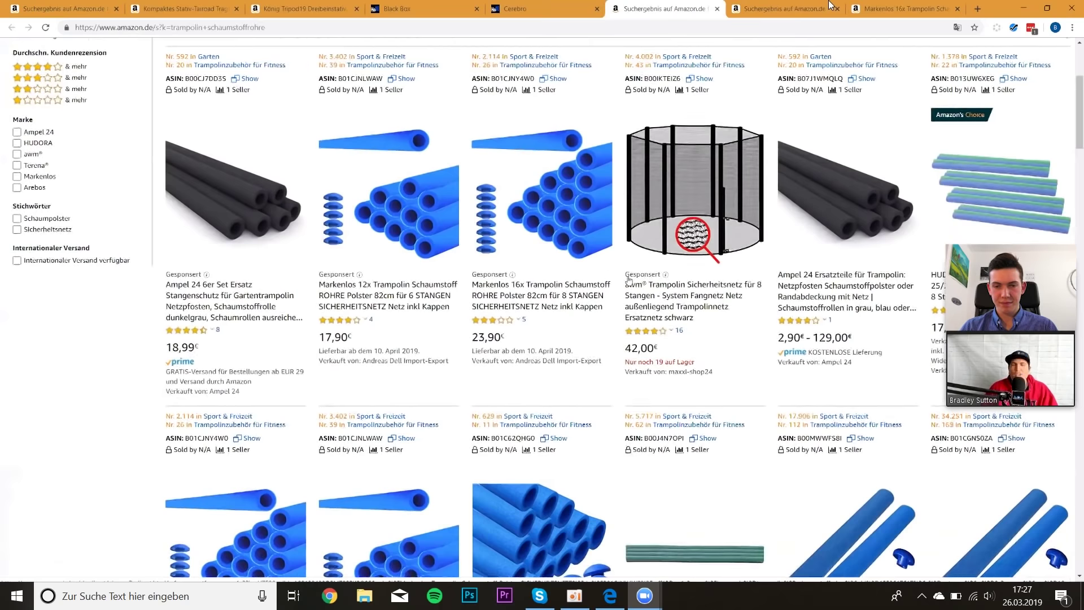
{"action": "scroll", "coordinate": [599, 227], "scroll_direction": "down", "scroll_amount": 3}
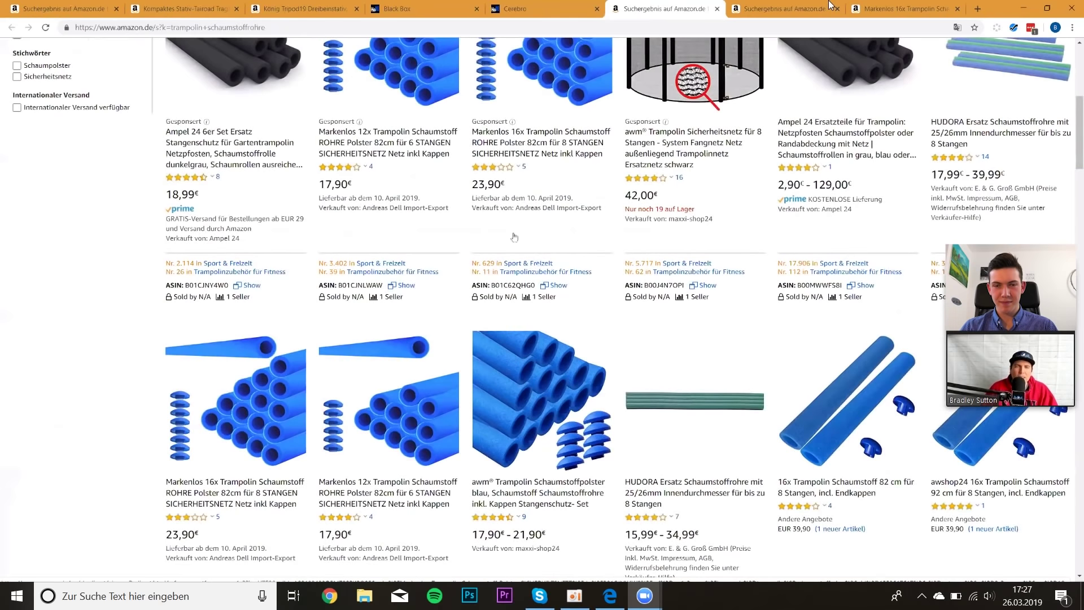
{"action": "scroll", "coordinate": [517, 281], "scroll_direction": "up", "scroll_amount": 3}
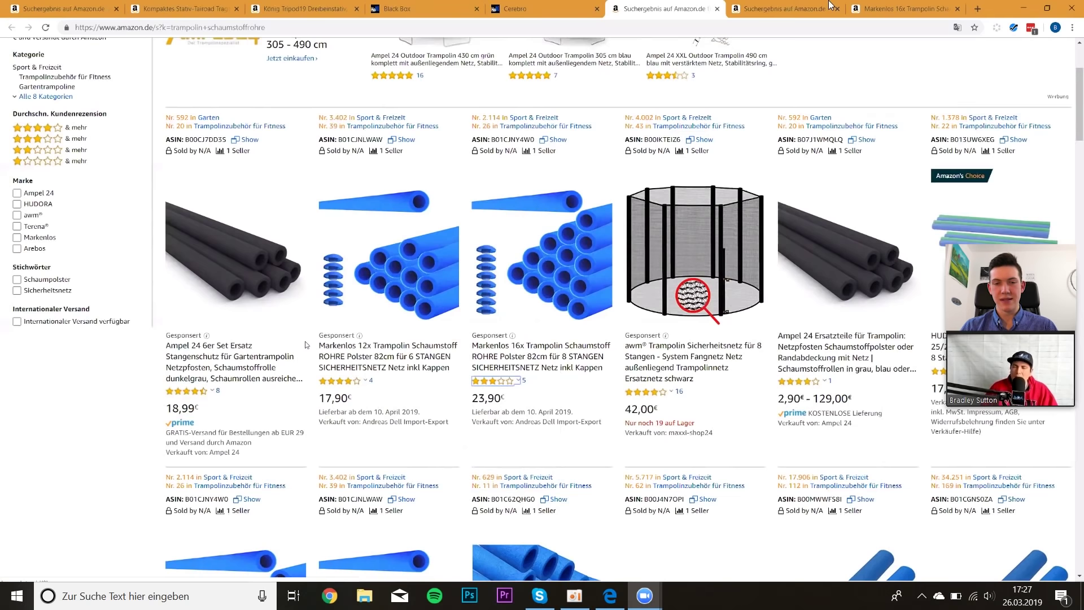
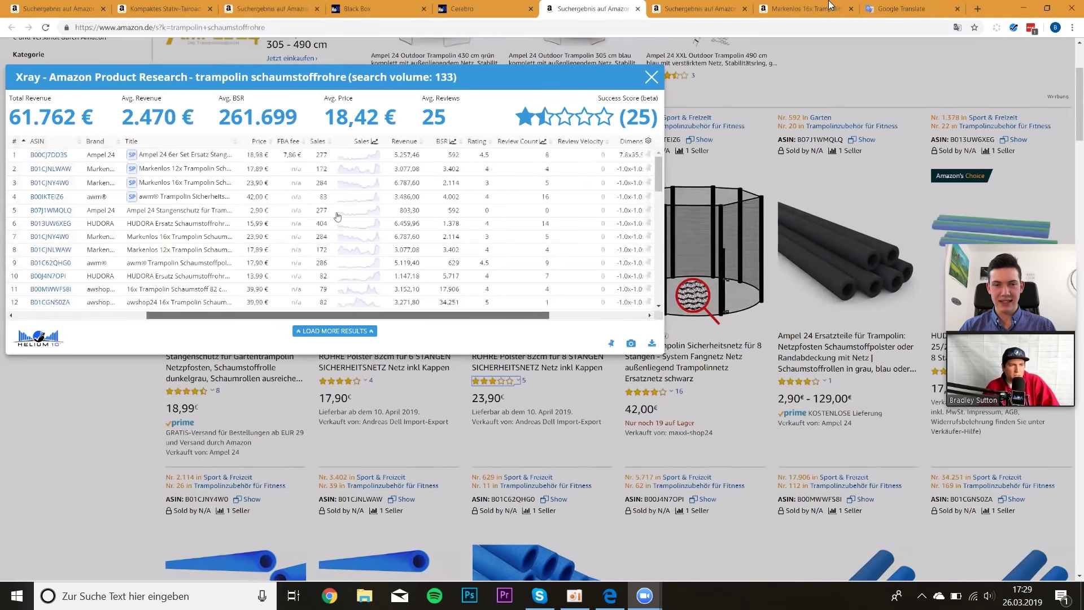
Examine the sales, revenue, ratings and review counts of the "trampolin schaumstoffrohre" listings in Xray
{"action": "scroll", "coordinate": [288, 181], "scroll_direction": "down", "scroll_amount": 1}
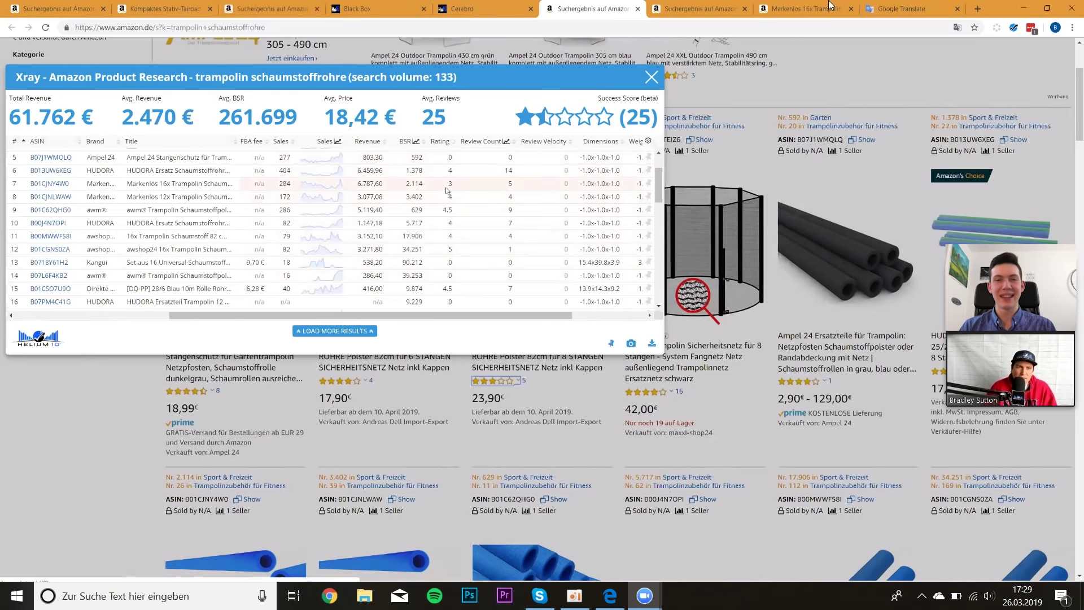
{"action": "scroll", "coordinate": [505, 192], "scroll_direction": "up", "scroll_amount": 3}
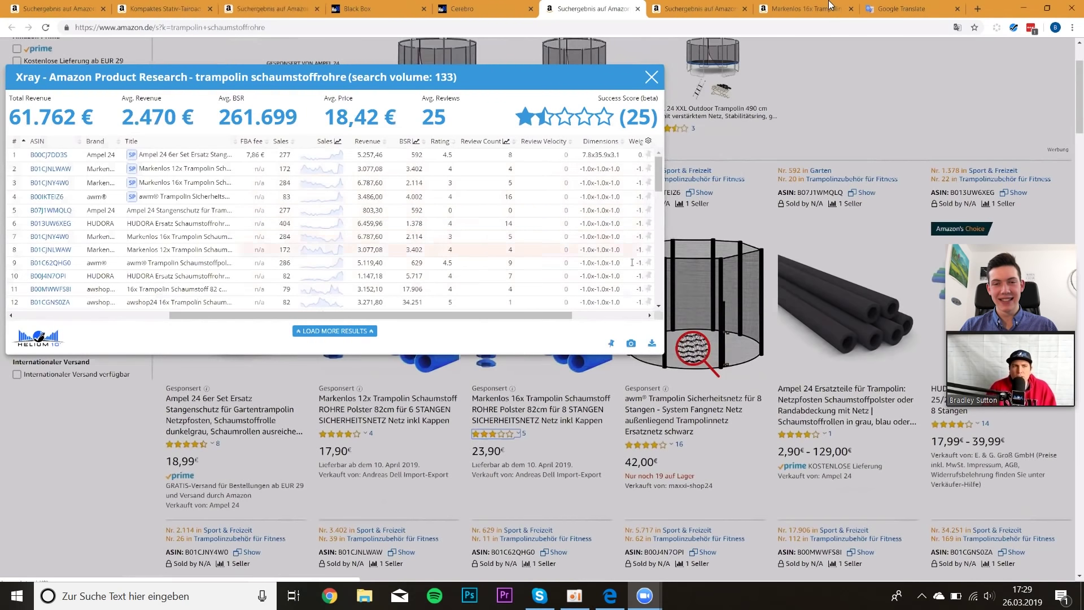
Switch to the Xray results for "protein pulver" and examine the review, size tier and image columns
{"action": "left_click", "coordinate": [159, 8]}
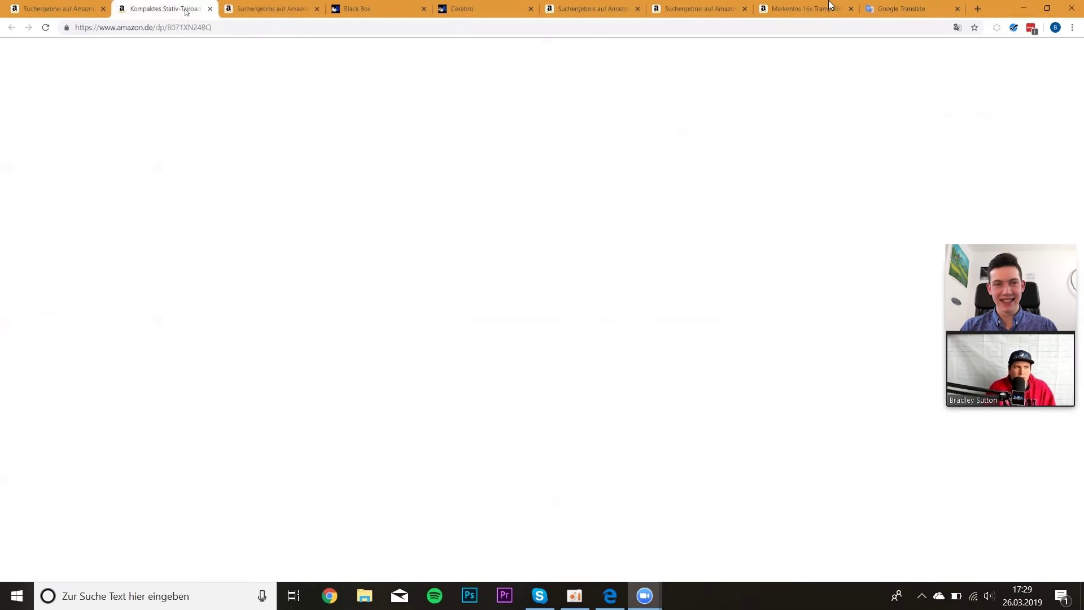
{"action": "left_click", "coordinate": [259, 6]}
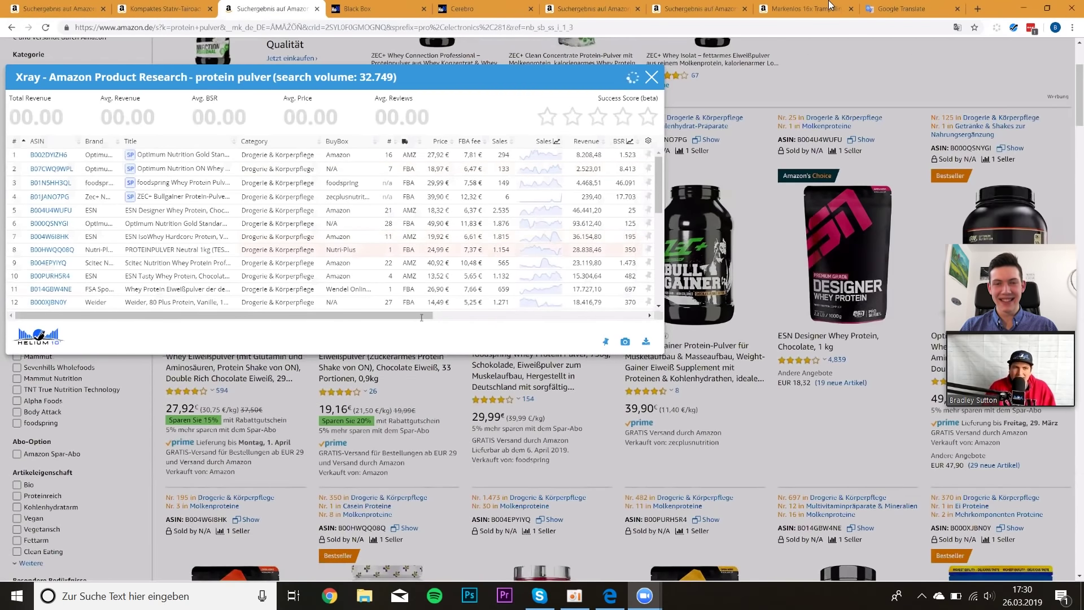
{"action": "left_click_drag", "start_coordinate": [419, 317], "coordinate": [631, 316]}
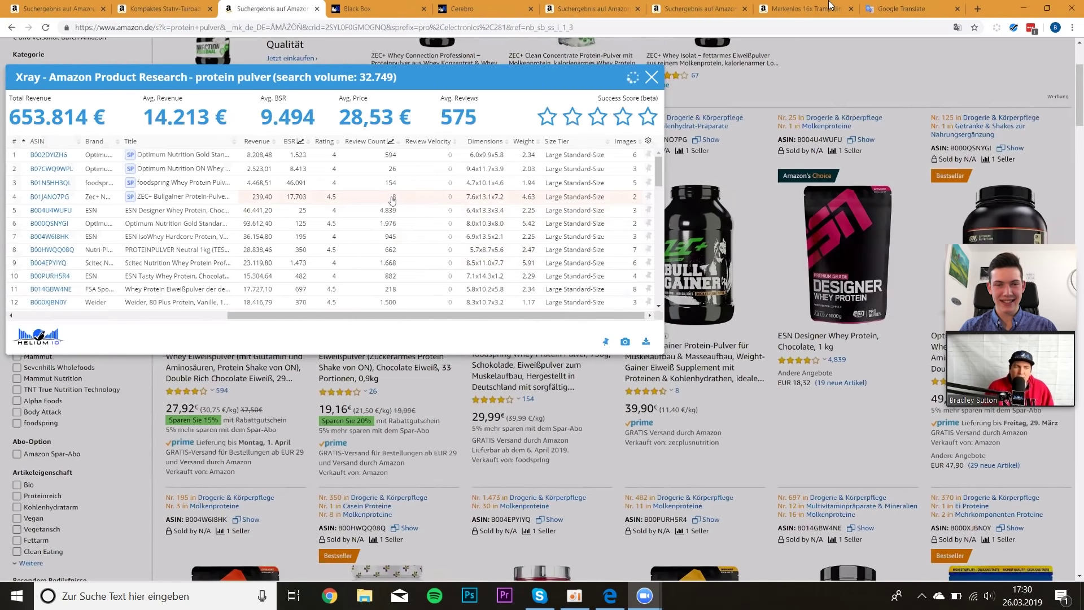
Compare the review and image counts of the "trampolin schaumstoffrohre" listings with those of the "protein pulver" listings in Xray
{"action": "left_click", "coordinate": [589, 8]}
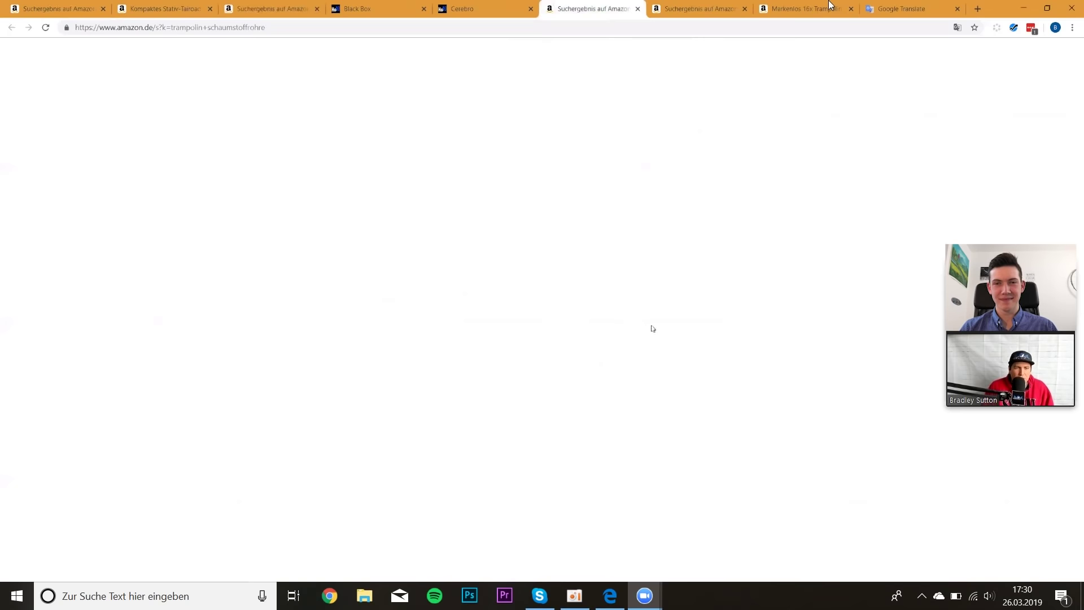
{"action": "scroll", "coordinate": [631, 172], "scroll_direction": "right", "scroll_amount": 3}
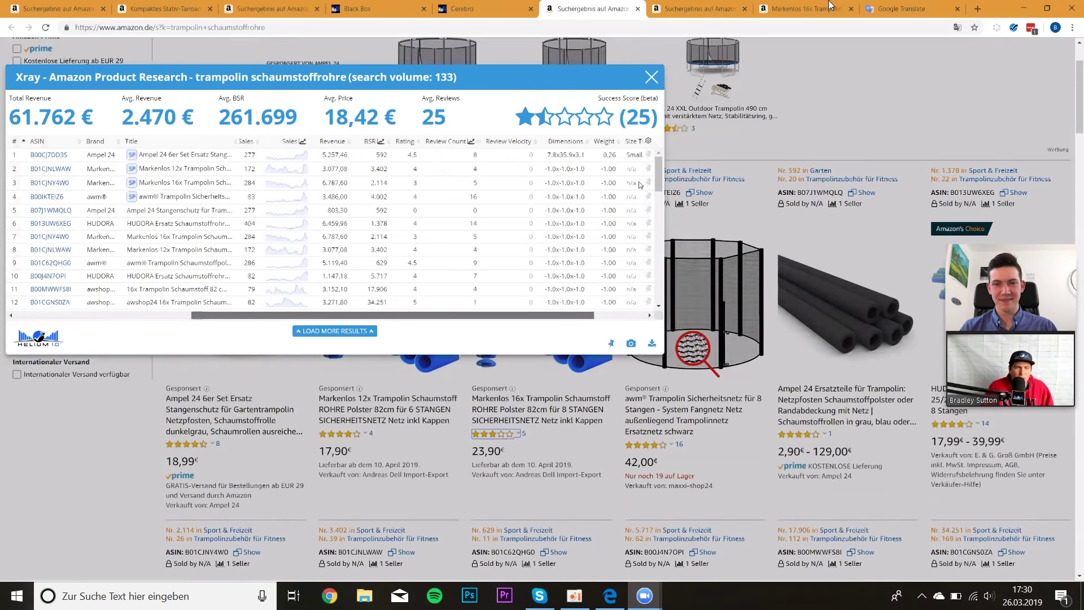
{"action": "scroll", "coordinate": [637, 207], "scroll_direction": "right", "scroll_amount": 1}
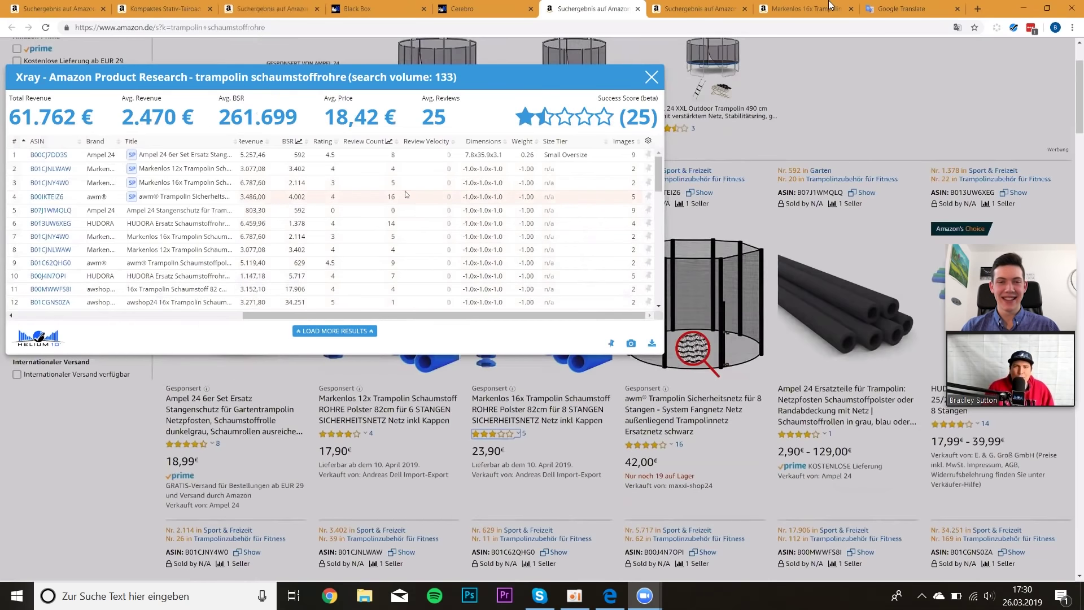
{"action": "mouse_move", "coordinate": [51, 219]}
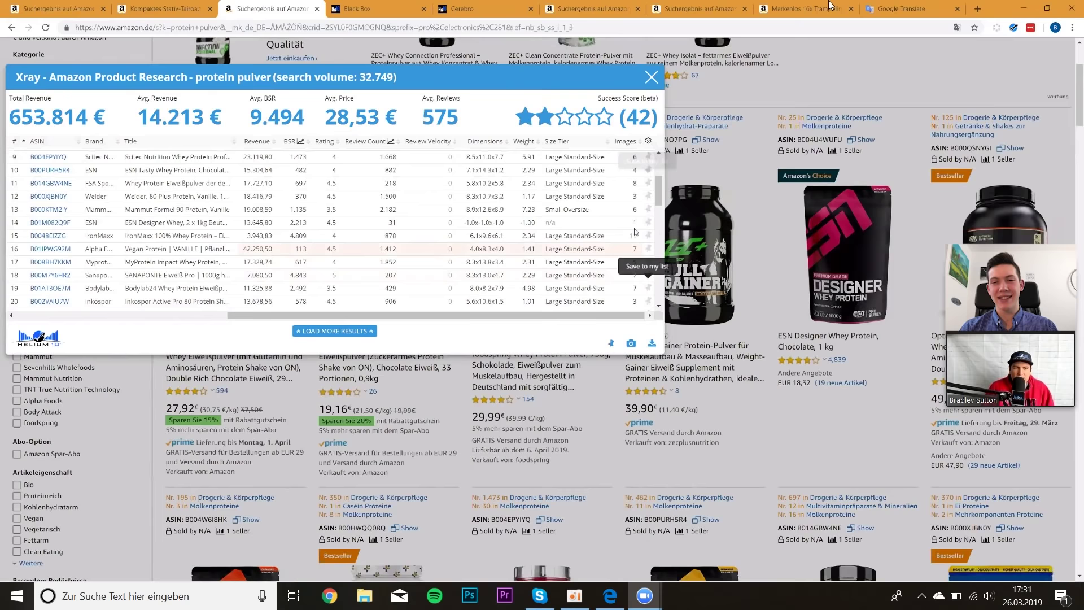
{"action": "scroll", "coordinate": [636, 229], "scroll_direction": "down", "scroll_amount": 3}
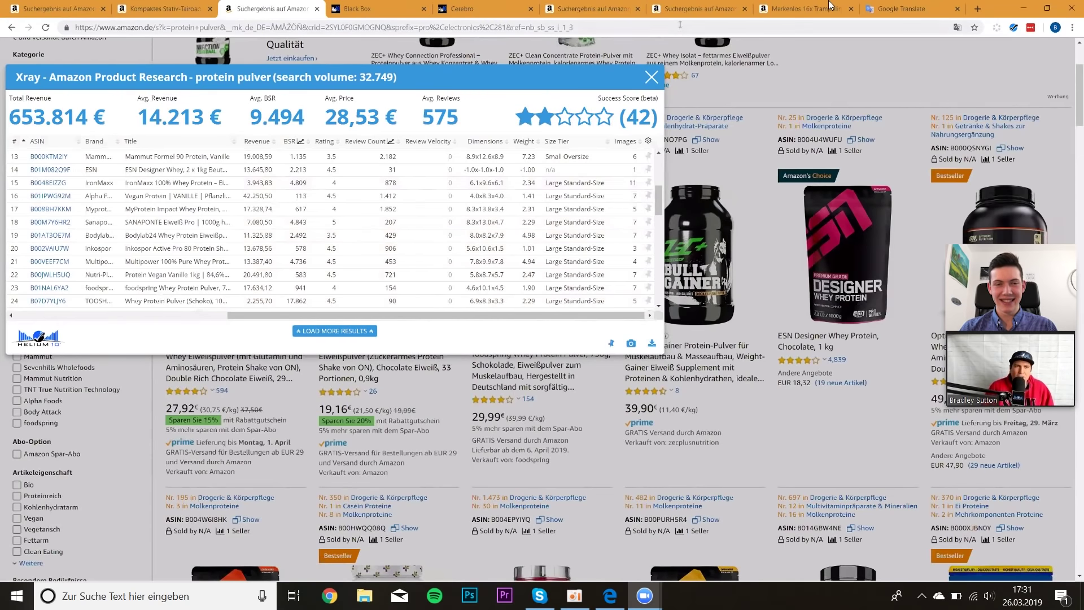
Revisit the "schaumstoff rohr" search results, and return to Black Box to review the filters and the products found
{"action": "left_click", "coordinate": [782, 11]}
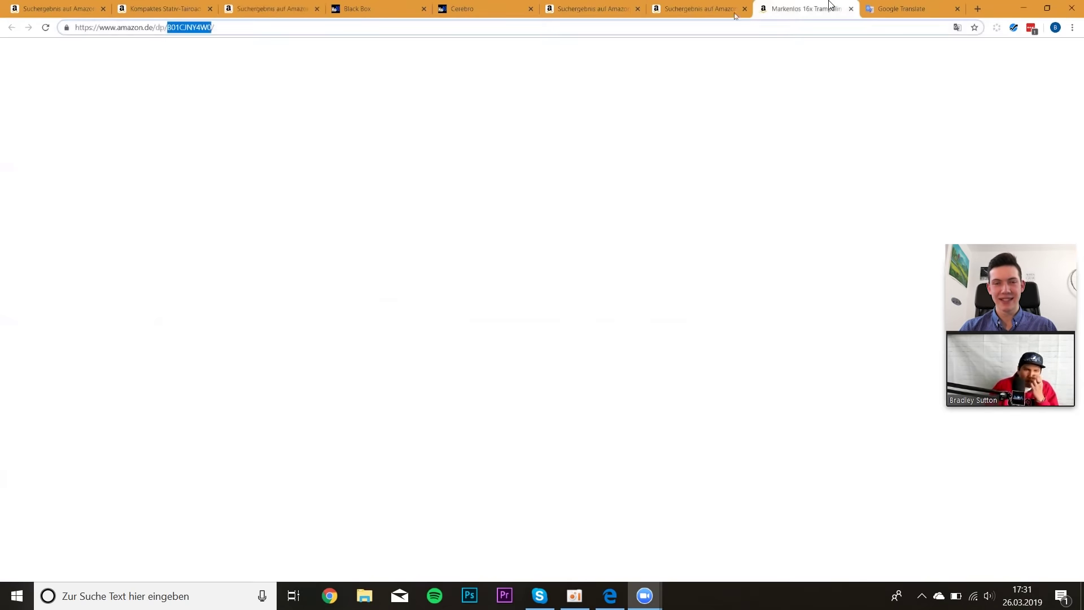
{"action": "left_click", "coordinate": [677, 8]}
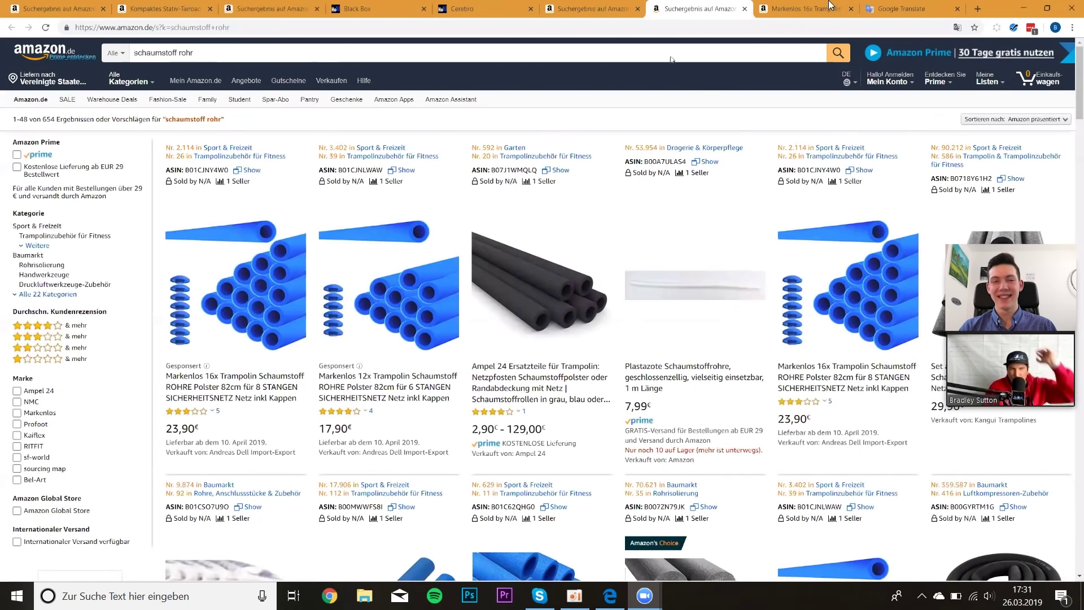
{"action": "left_click", "coordinate": [368, 9]}
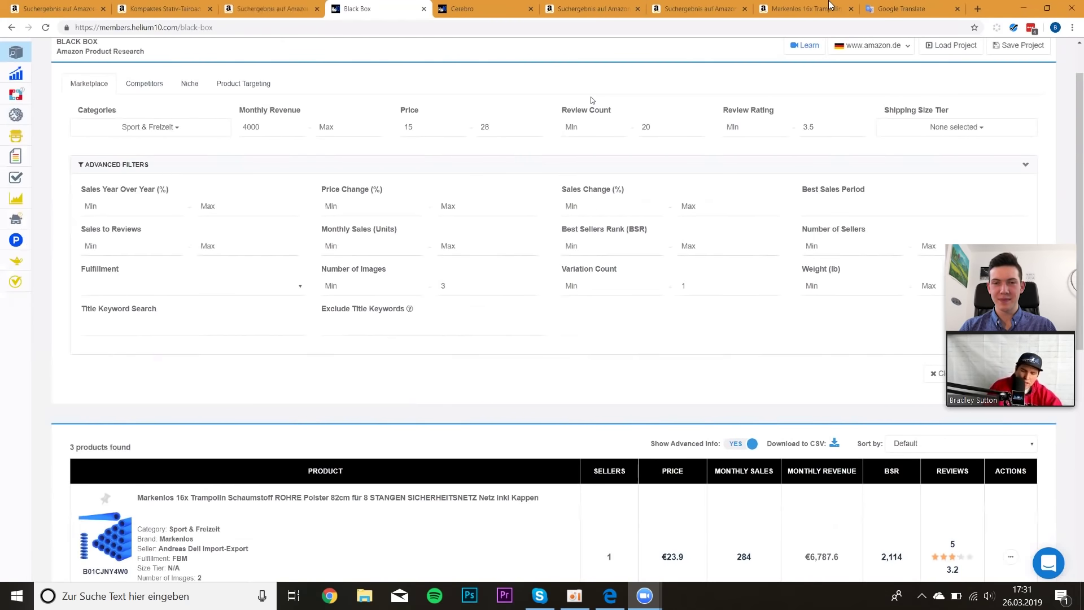
{"action": "scroll", "coordinate": [662, 308], "scroll_direction": "down", "scroll_amount": 4}
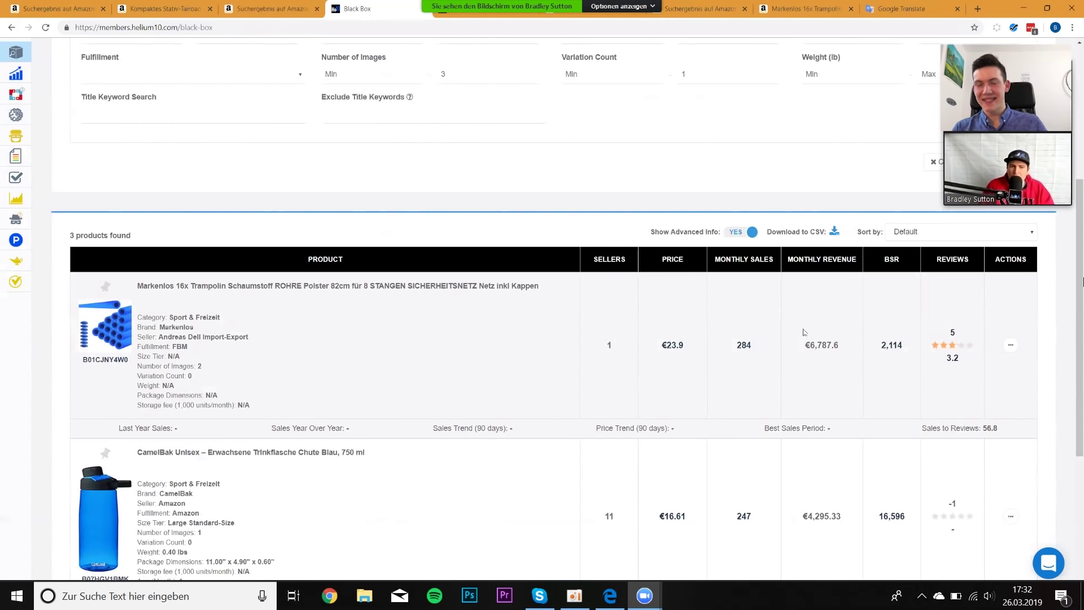
{"action": "left_click", "coordinate": [481, 9]}
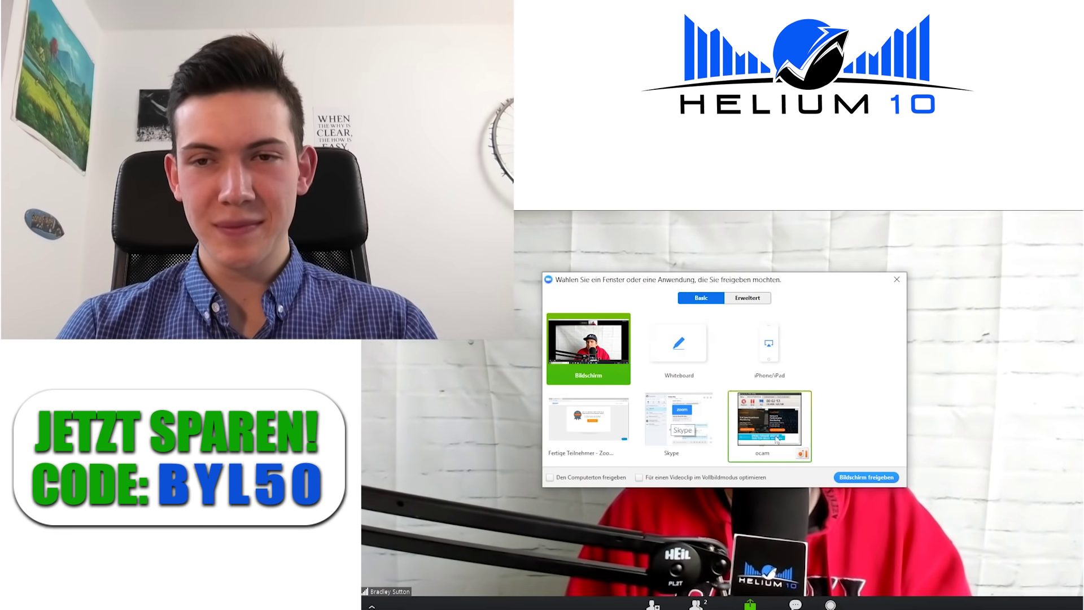
{"action": "left_click", "coordinate": [897, 279]}
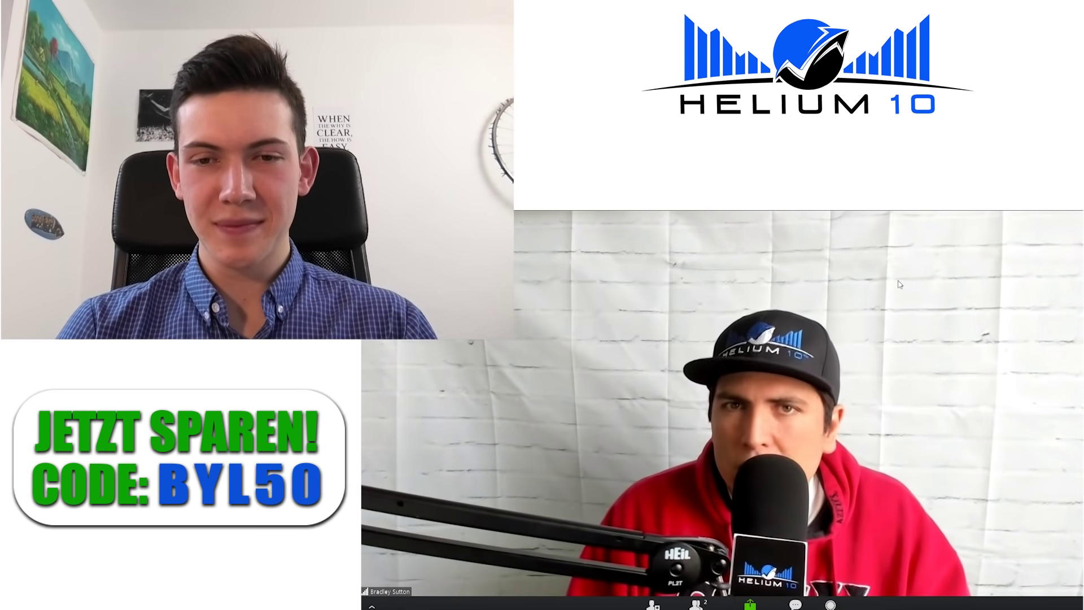